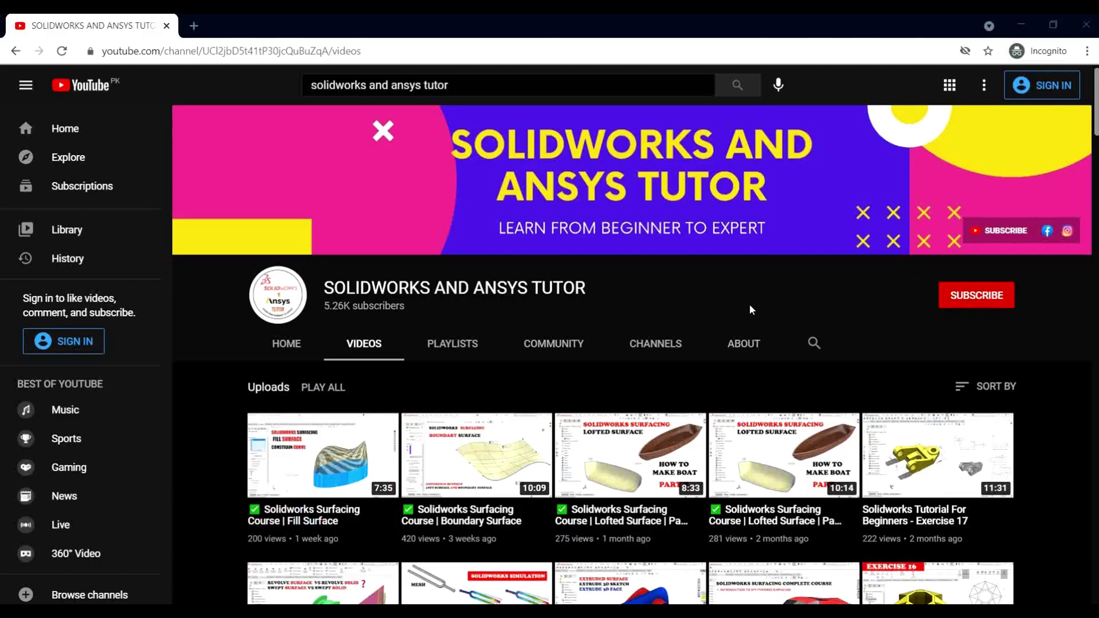
scroll(751, 305, "down", 15)
scroll(751, 314, "up", 15)
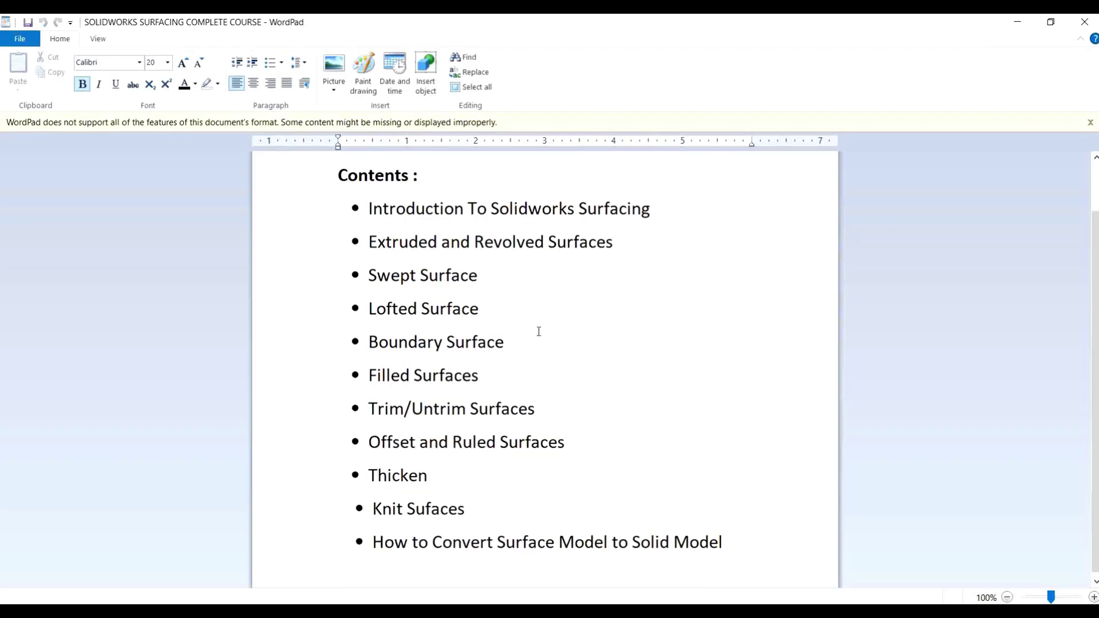
scroll(537, 343, "up", 2)
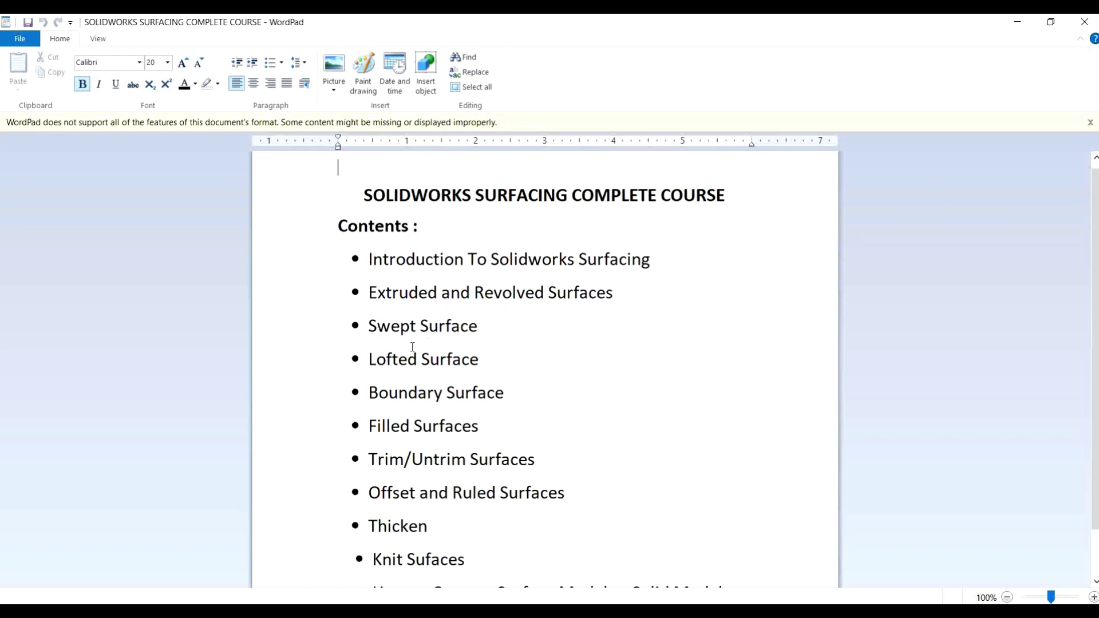
left_click_drag(368, 359, 479, 359)
left_click(374, 393)
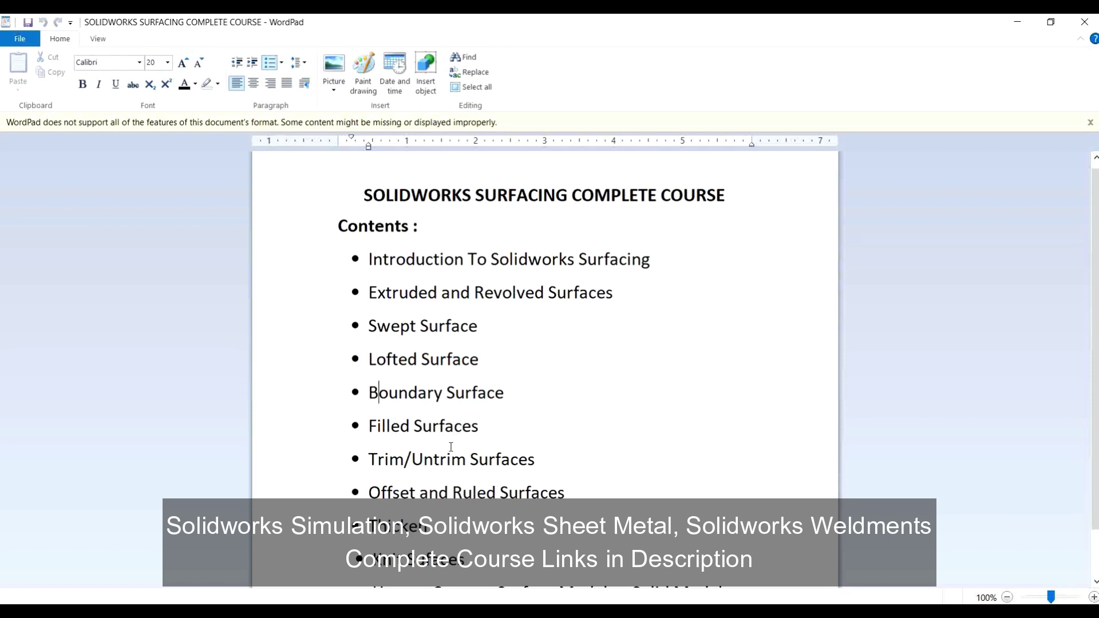
left_click_drag(369, 457, 498, 463)
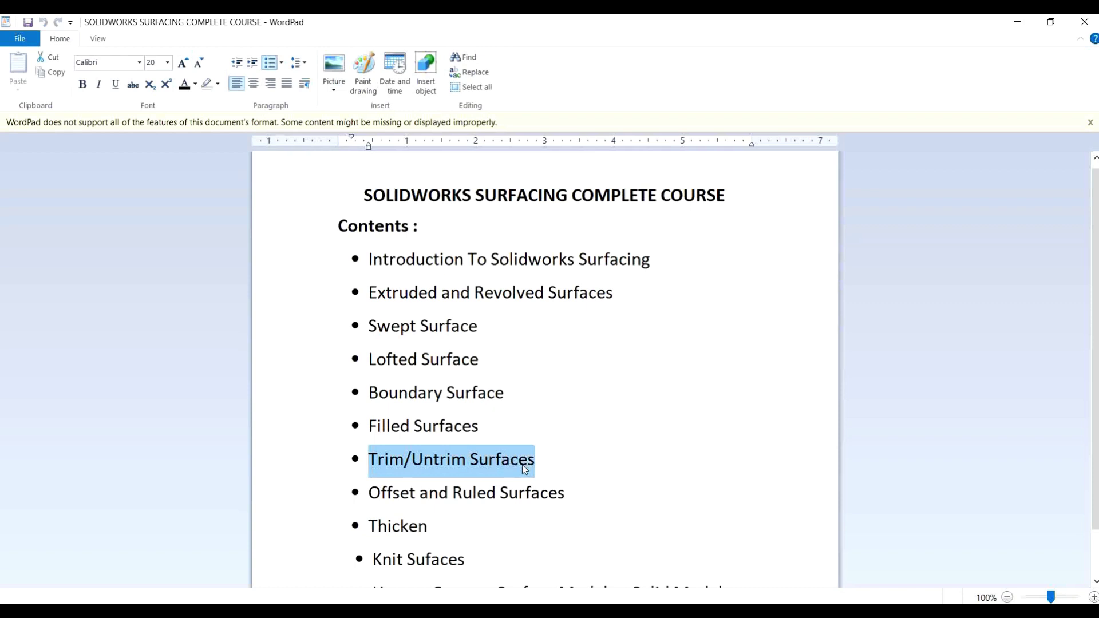
left_click(522, 464)
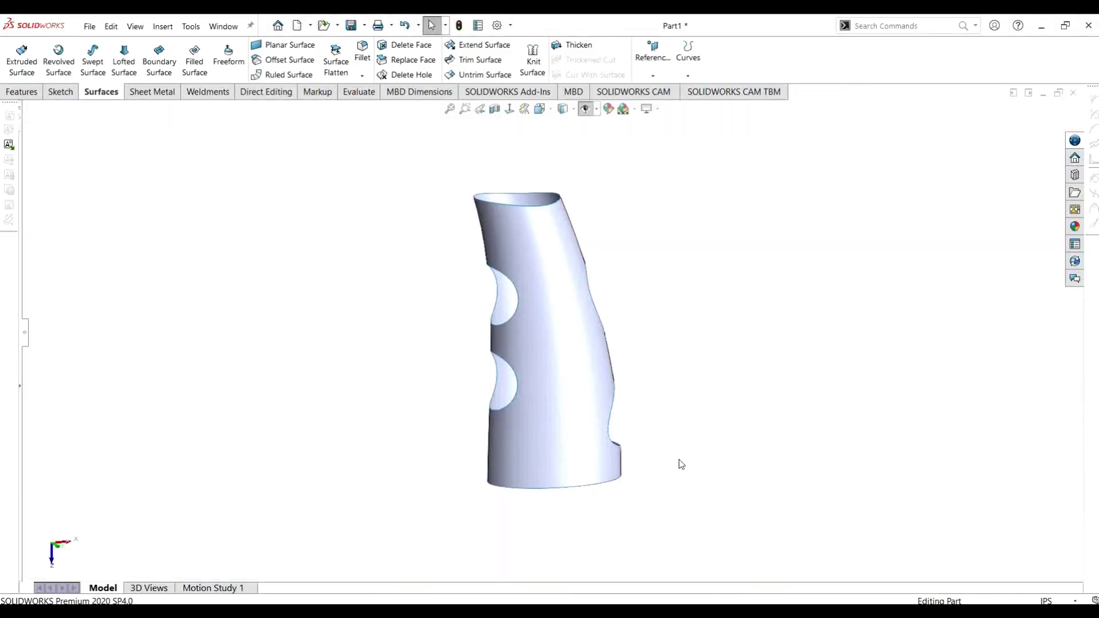
middle_click_drag(681, 463, 694, 344)
middle_click_drag(604, 410, 241, 189)
Create a new part and set its background scene to Plain White.
left_click(94, 24)
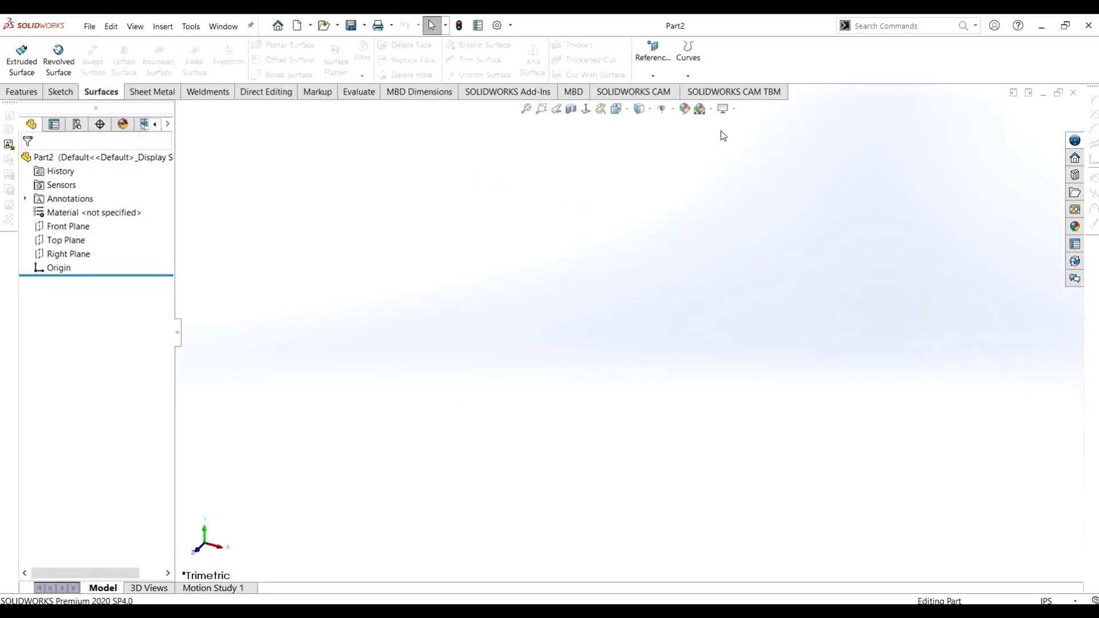
left_click(710, 109)
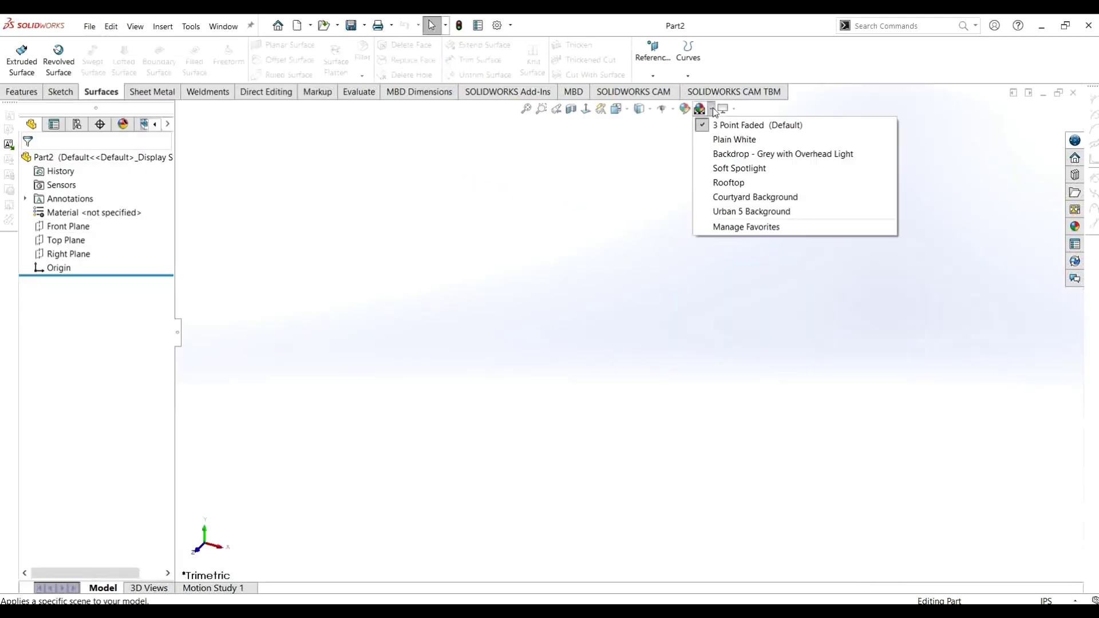
left_click(728, 140)
Sketch an ellipse on the Top Plane centred on the origin, with radii of about 2.39 in and 1.12 in.
left_click(67, 243)
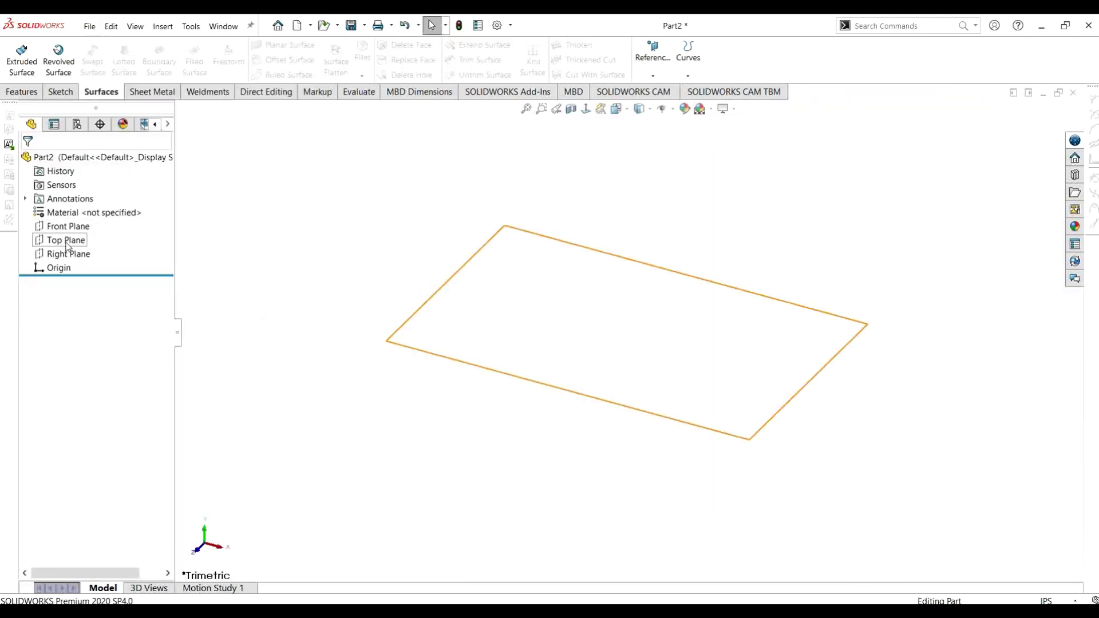
left_click(66, 242)
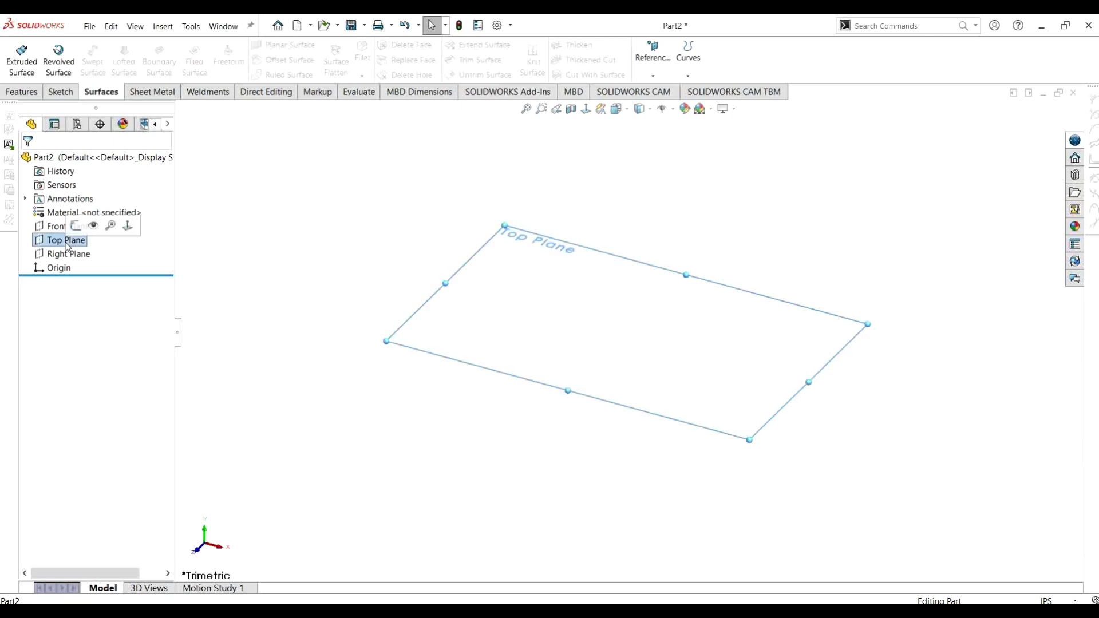
left_click(62, 92)
left_click(17, 54)
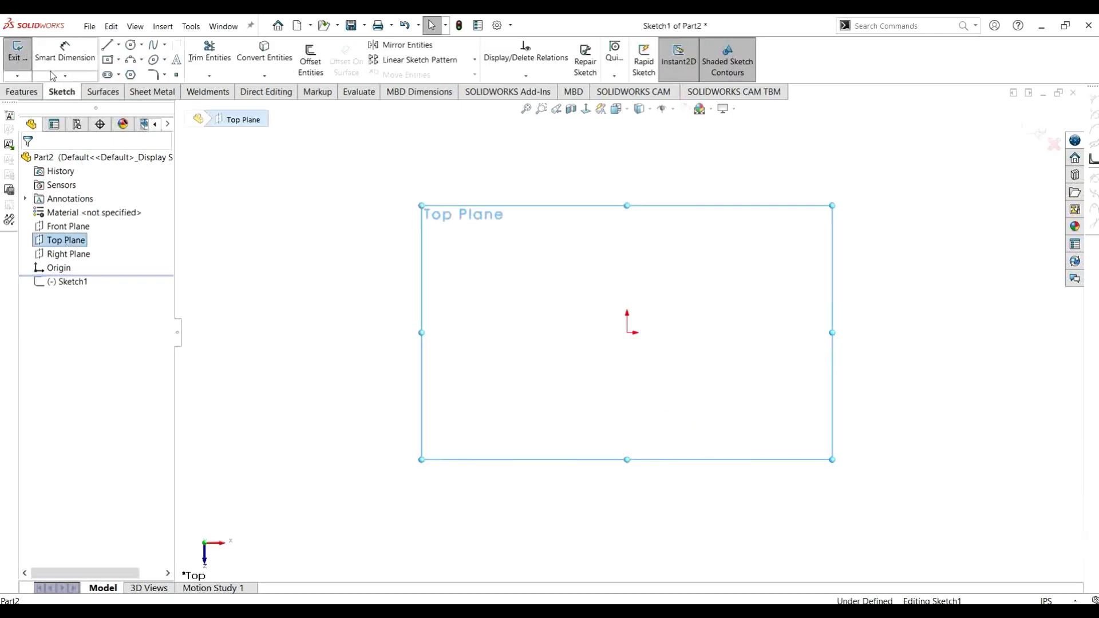
left_click(154, 60)
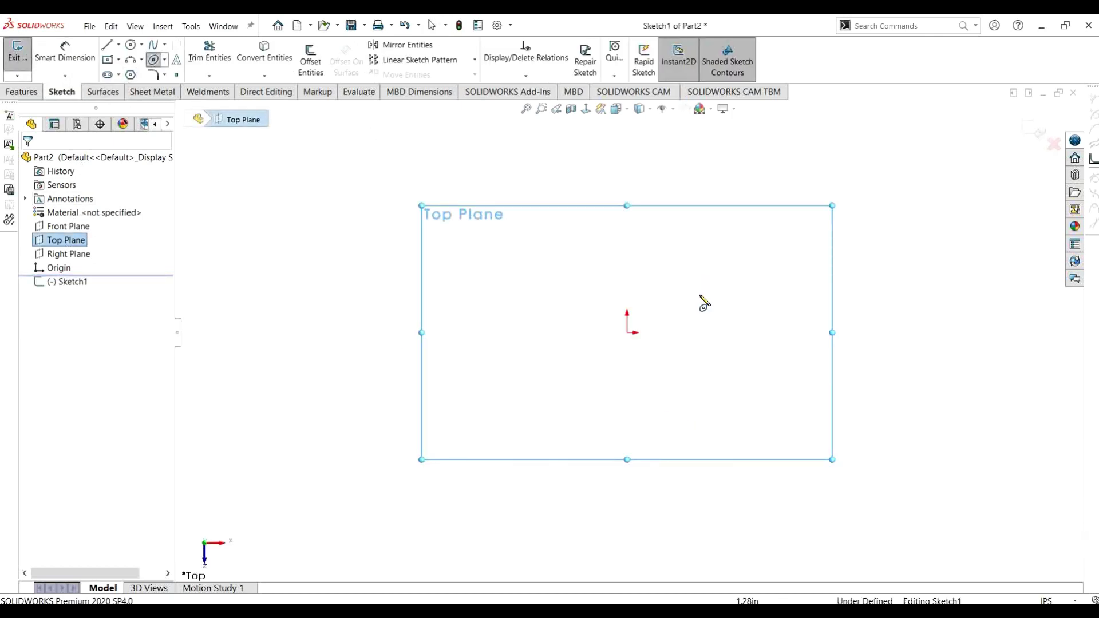
left_click(627, 332)
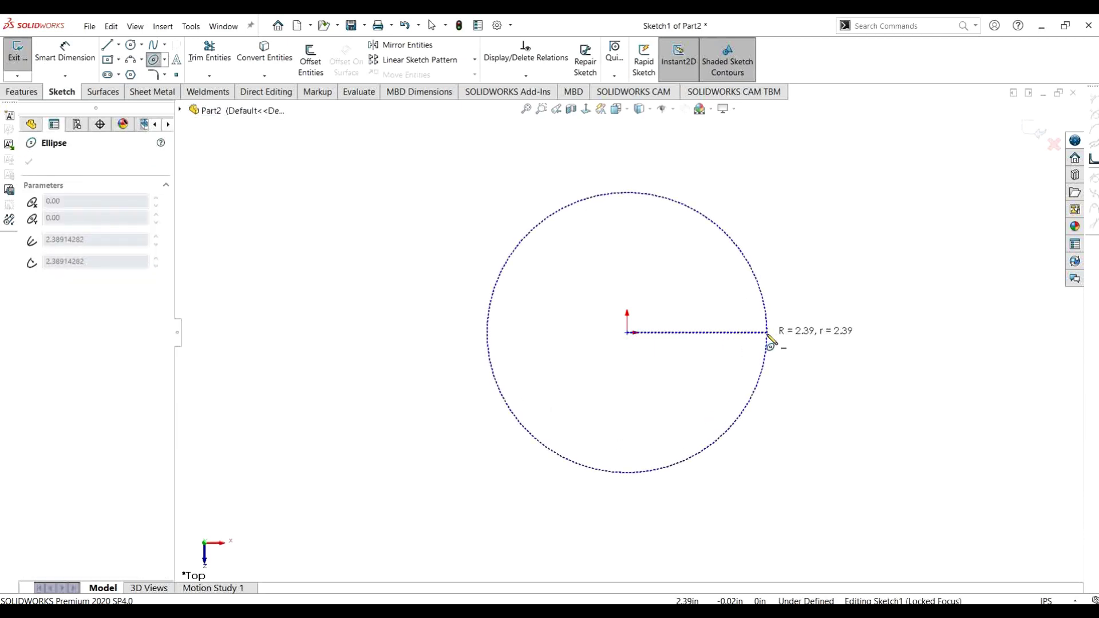
left_click(767, 333)
left_click(743, 277)
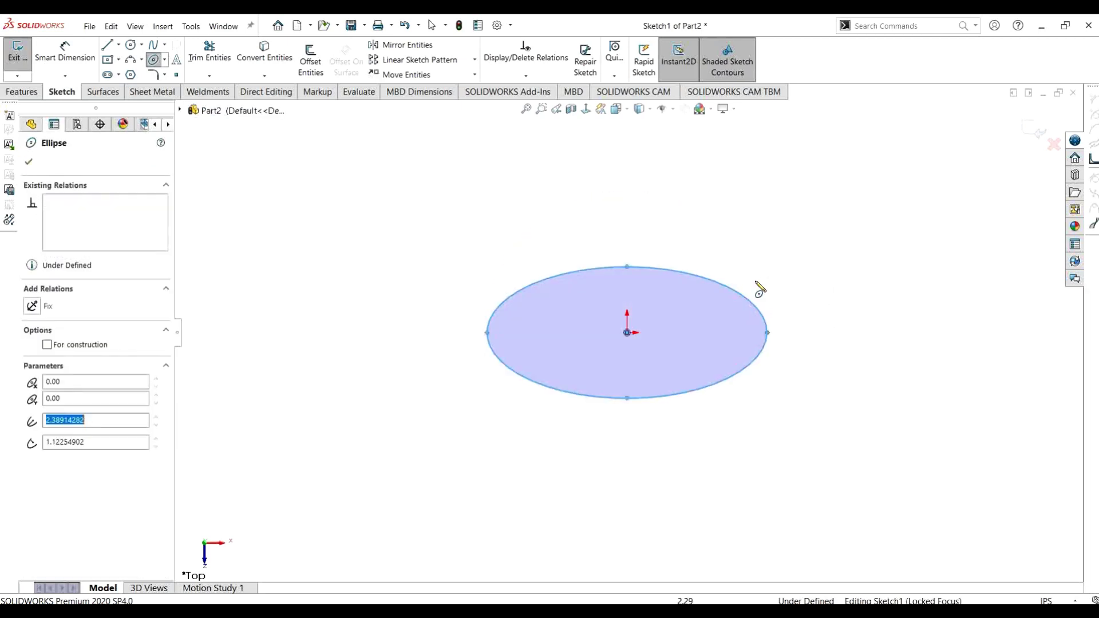
key("Escape")
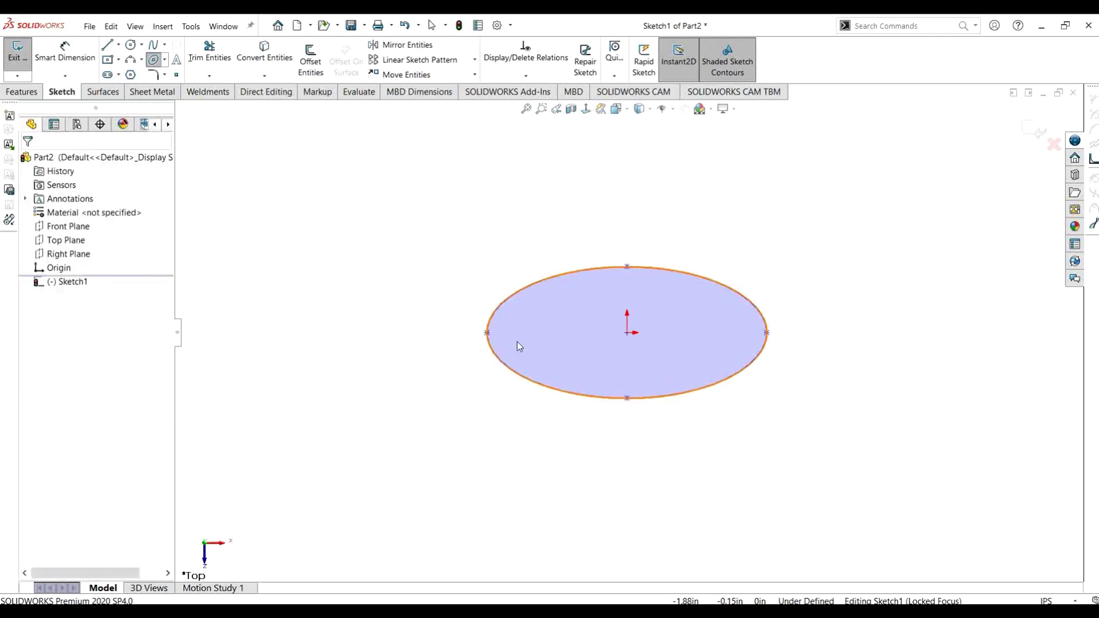
Shrink the ellipse by moving its left and upper points inward, to a minor radius of about 1.07 in, and close the sketch.
mouse_move(488, 333)
left_mouse_down()
mouse_move(518, 337)
mouse_move(505, 334)
left_mouse_up()
left_click(688, 222)
left_click_drag(628, 276, 628, 279)
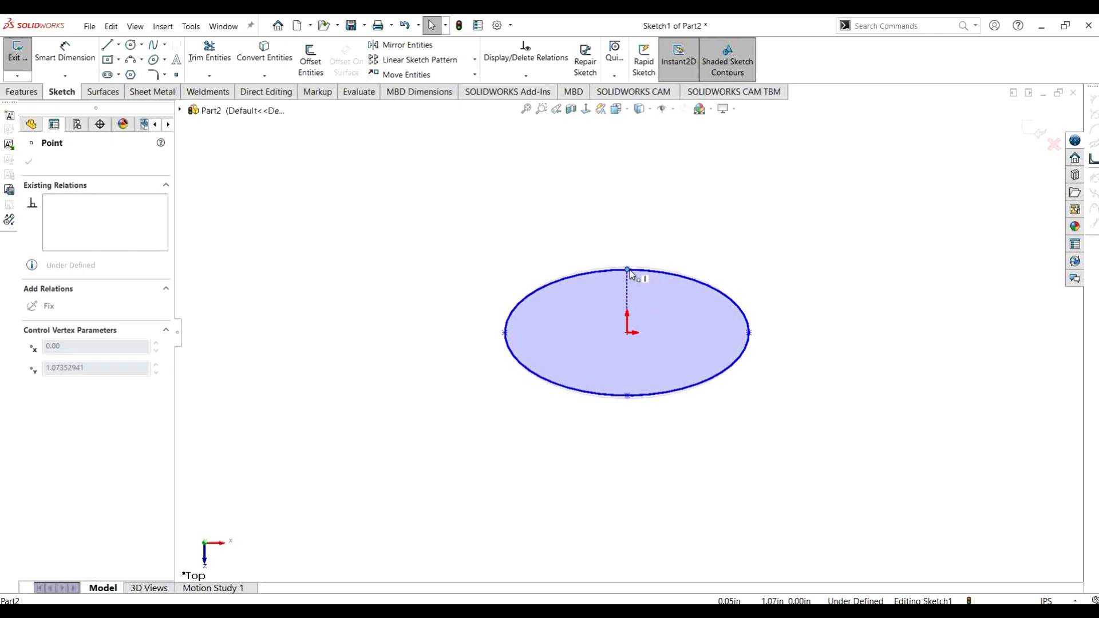
left_click(581, 208)
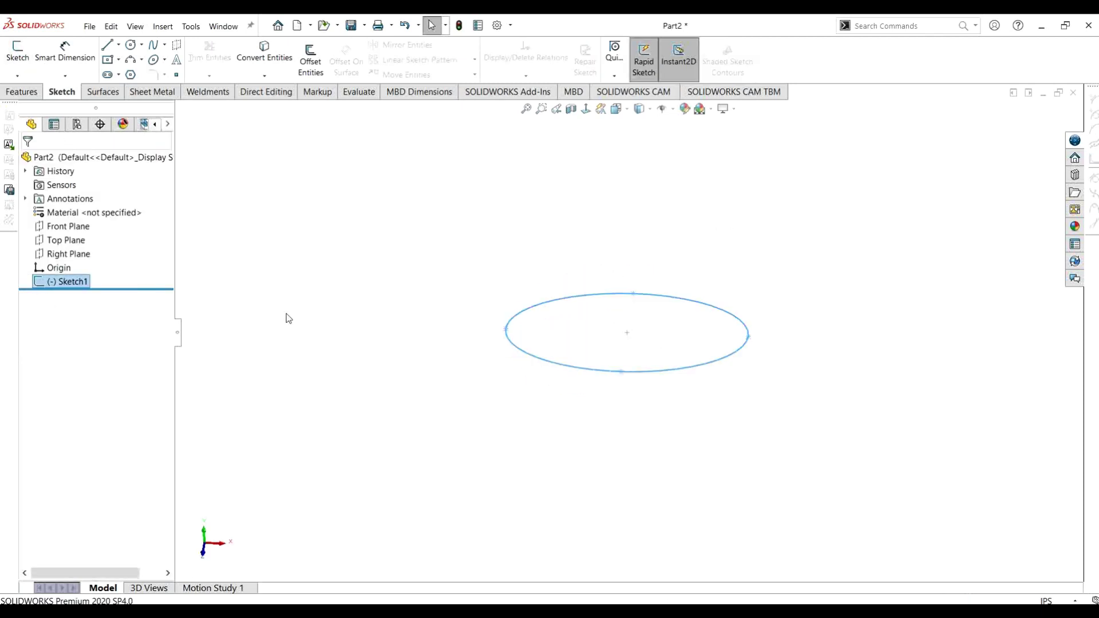
Sketch a two-point spline on the Front Plane from the origin up to about X -1.35 in, Y 4.99 in.
left_click(66, 226)
left_click(18, 51)
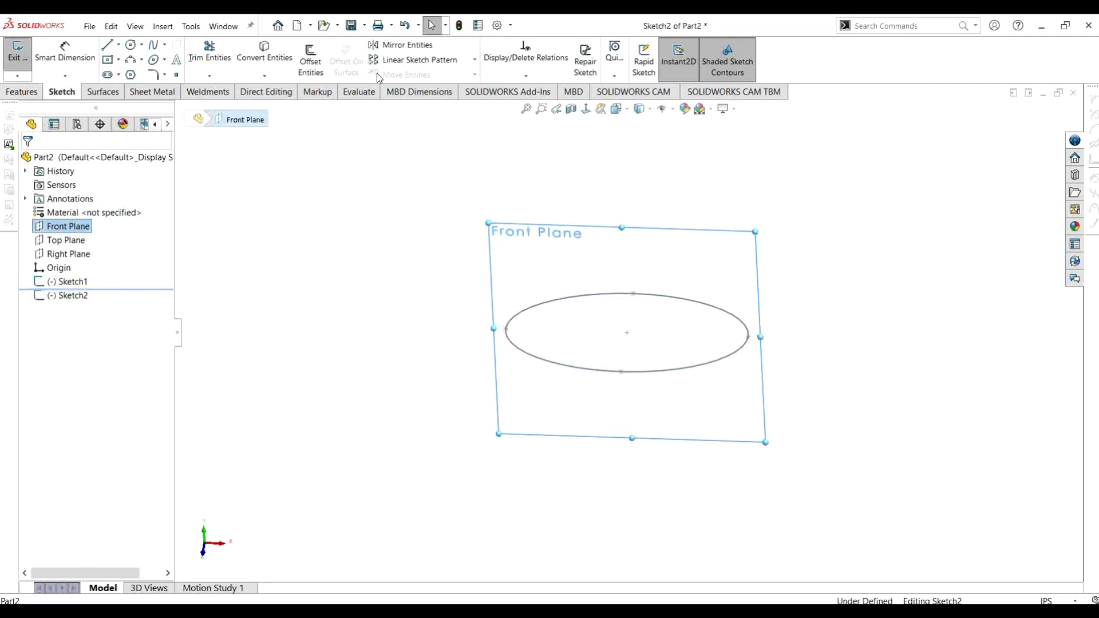
left_click(586, 108)
scroll(662, 245, "up", 4)
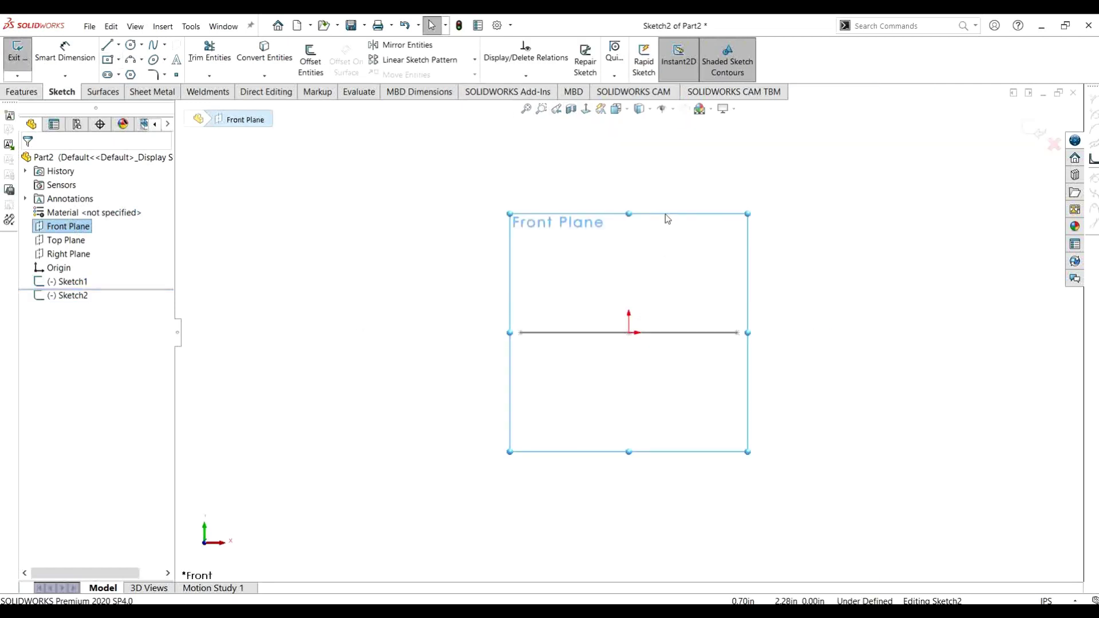
scroll(665, 214, "up", 2)
scroll(661, 201, "down", 3)
left_click(151, 46)
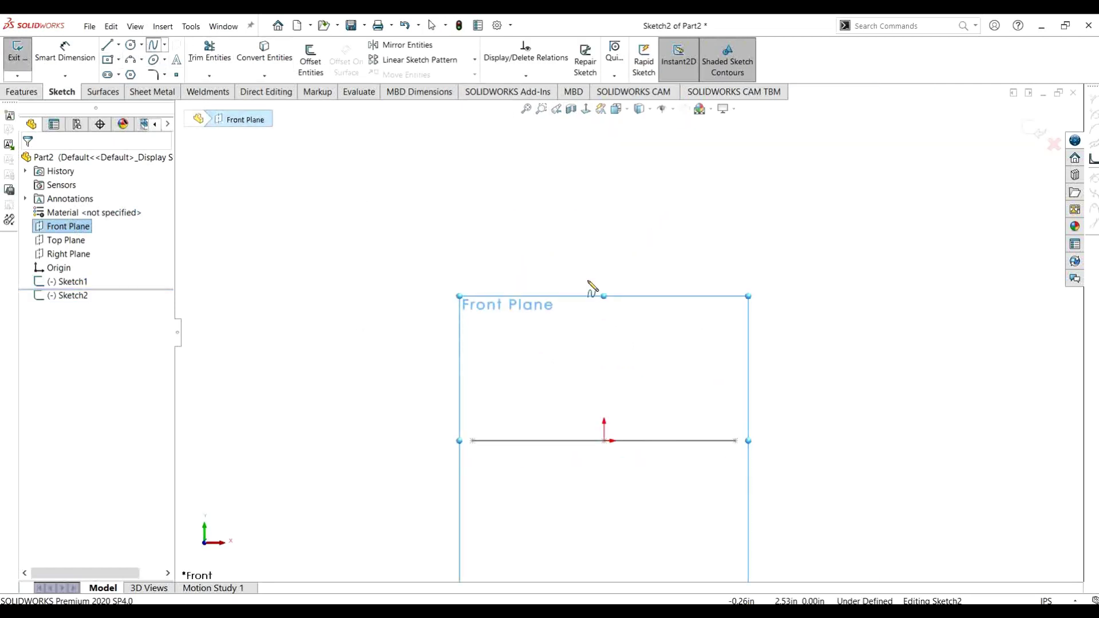
left_click(604, 440)
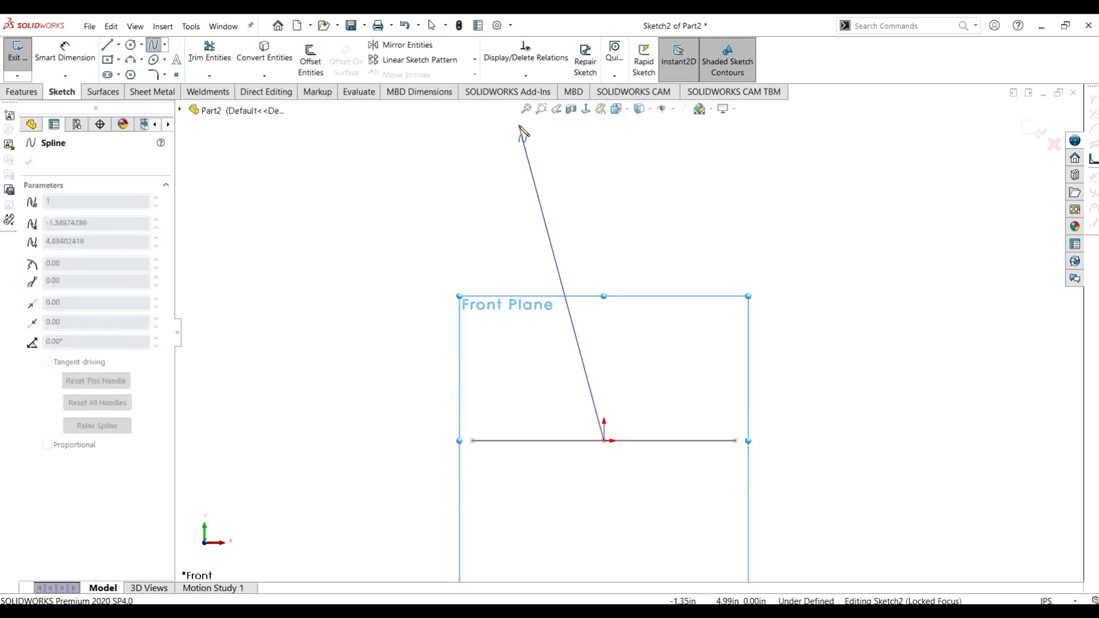
double_click(519, 126)
key("Escape")
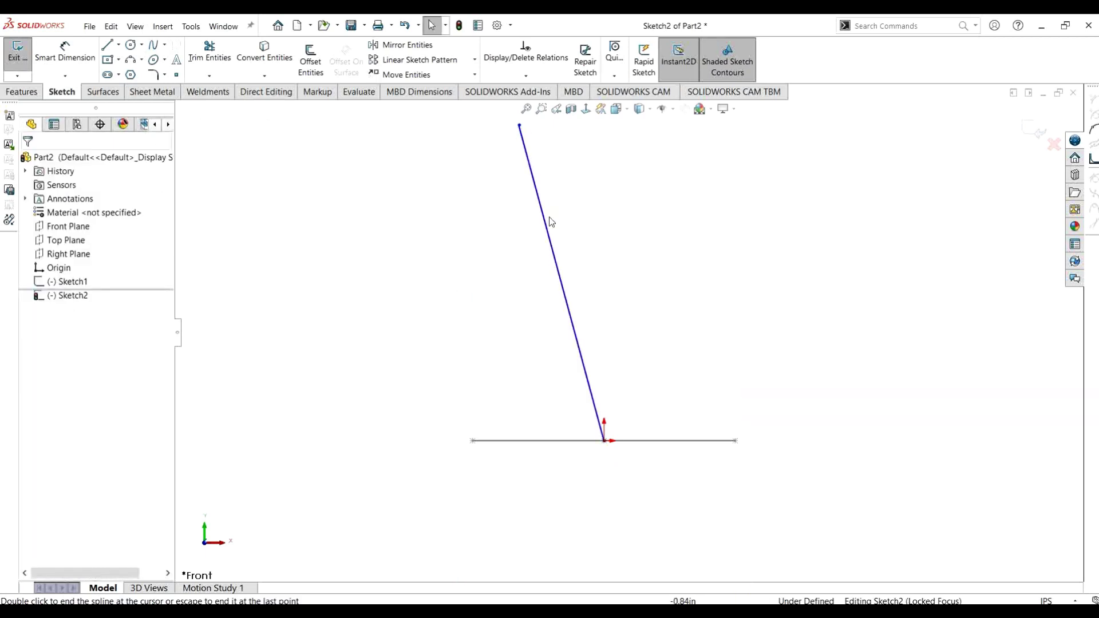
Bend the straight spline into a curve bowing to the right using the tangent handle at its upper end.
left_click(553, 248)
left_click_drag(557, 254, 591, 218)
scroll(647, 262, "up", 2)
scroll(630, 249, "down", 2)
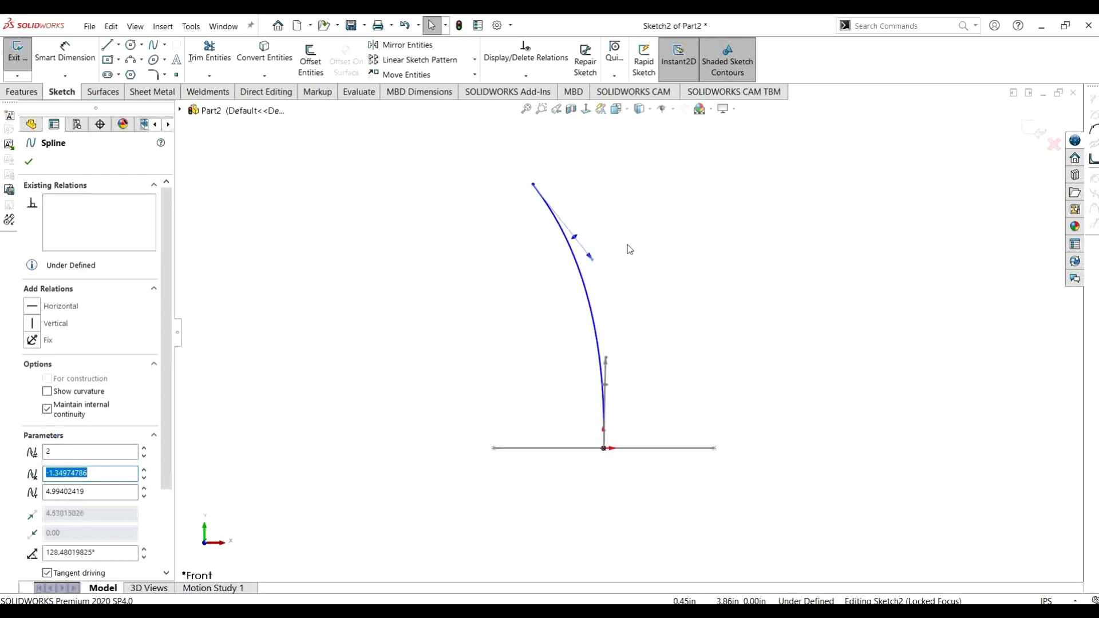
Reposition the spline's upper endpoint to about X -1.40 in, Y 6.33 in, and close the sketch.
left_click(514, 178)
left_click_drag(514, 177, 521, 170)
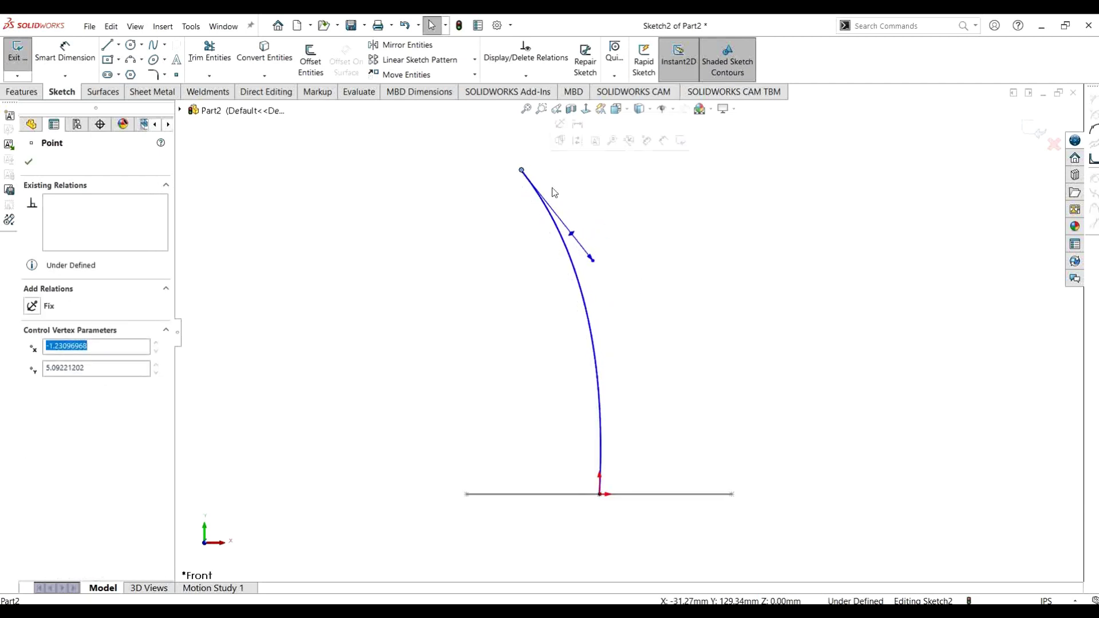
left_click(592, 265)
left_click_drag(593, 265, 571, 216)
scroll(581, 235, "up", 3)
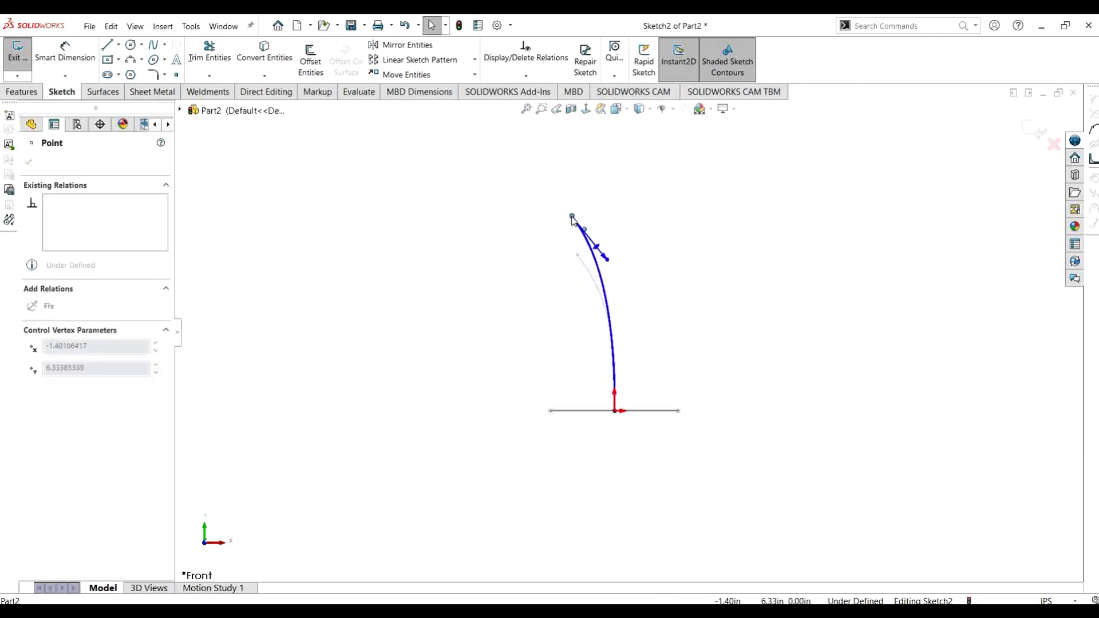
key("Escape")
left_click(26, 62)
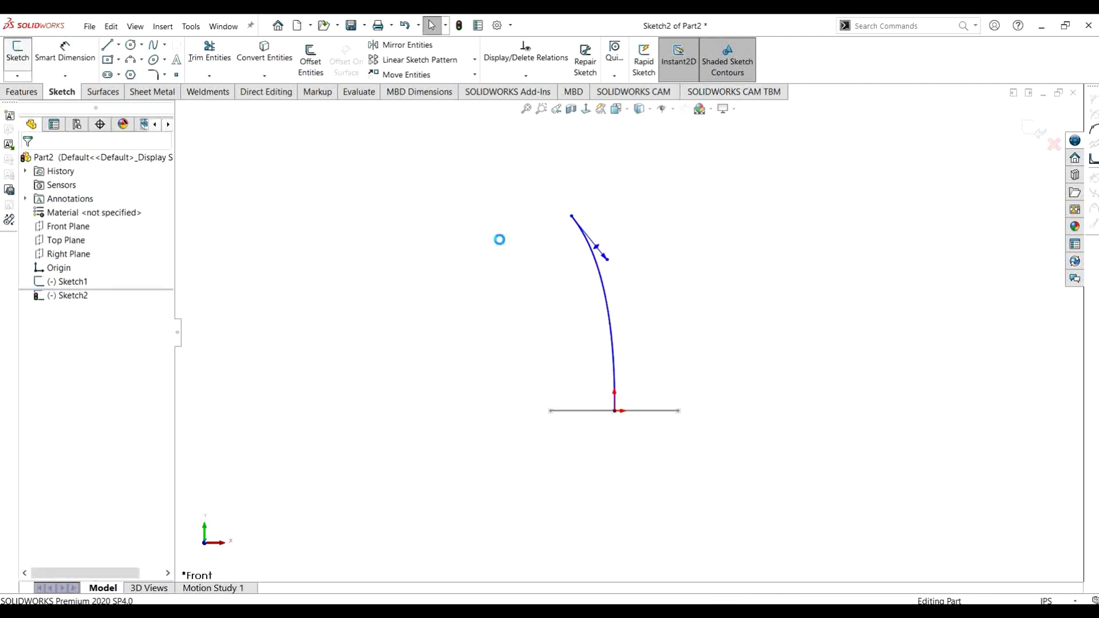
Create a reference plane perpendicular to the spline and coincident with its upper endpoint.
mouse_move(641, 292)
middle_mouse_down()
mouse_move(663, 380)
mouse_move(657, 366)
middle_mouse_up()
scroll(651, 303, "down", 4)
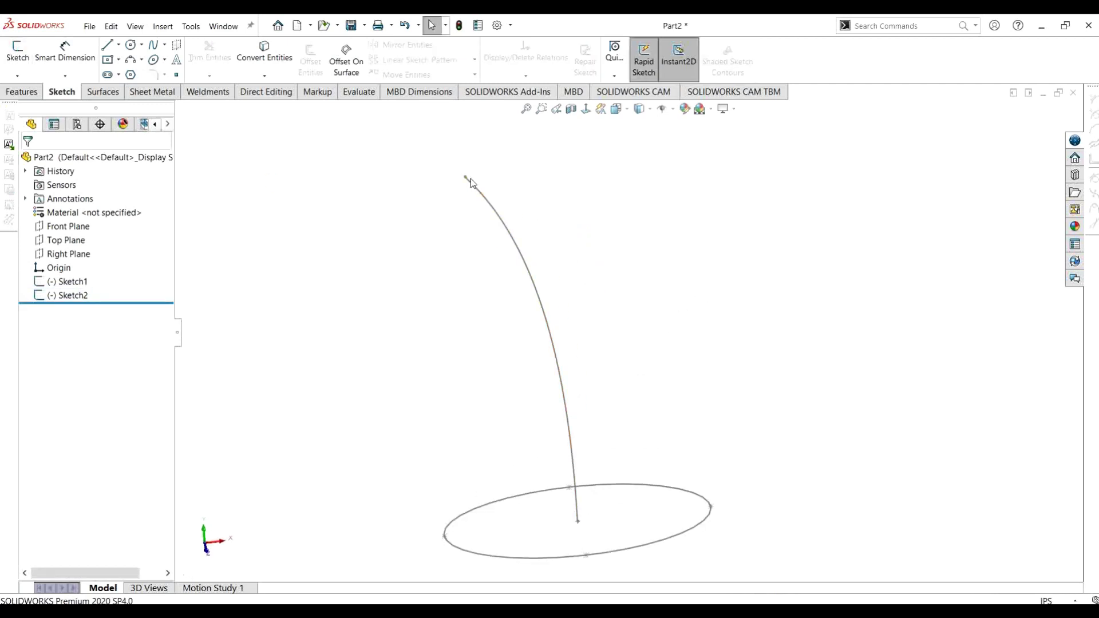
left_click(21, 92)
left_click(566, 74)
left_click(572, 88)
left_click(491, 216)
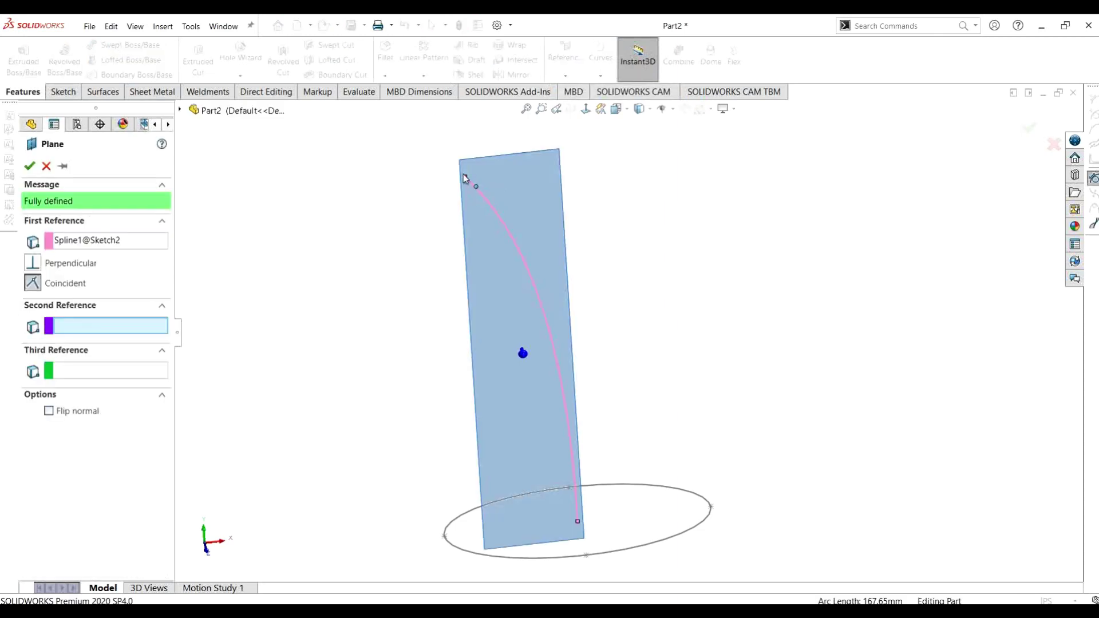
left_click(466, 180)
mouse_move(474, 184)
middle_mouse_down()
mouse_move(476, 238)
mouse_move(578, 282)
mouse_move(646, 205)
mouse_move(592, 255)
middle_mouse_up()
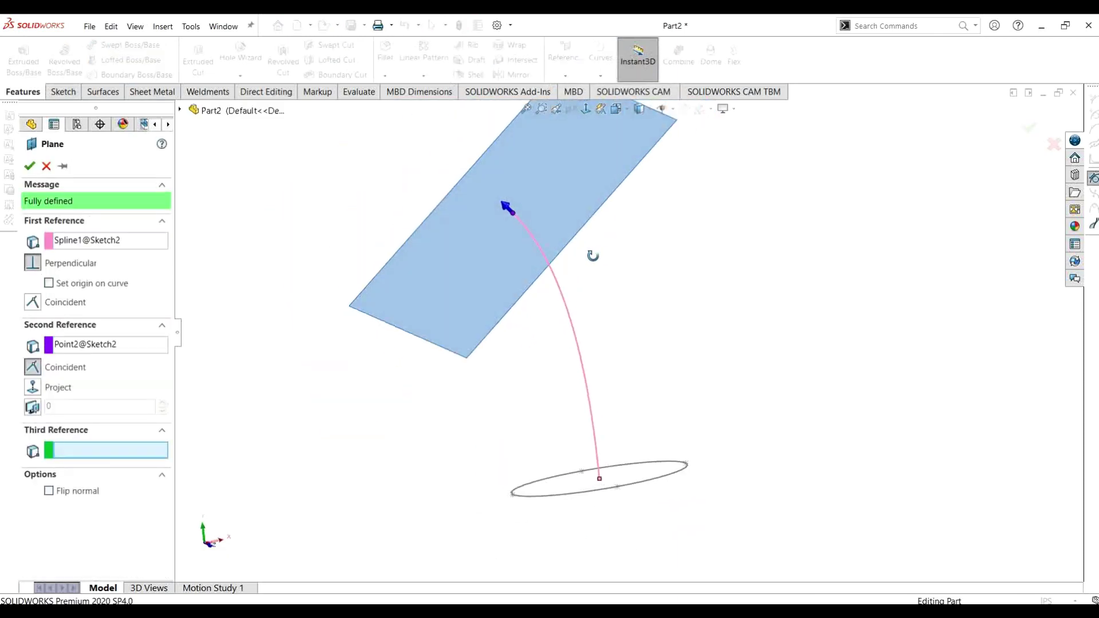
left_click(32, 166)
Start a sketch on the new plane at the spline's upper end and view it face-on.
left_click(66, 92)
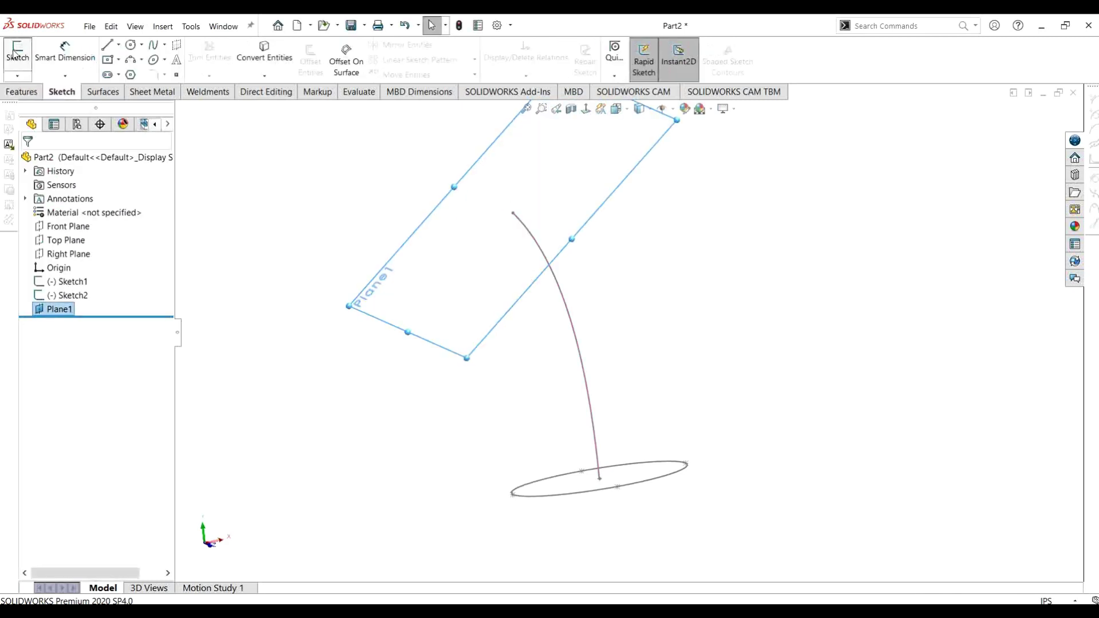
left_click(16, 52)
left_click(585, 108)
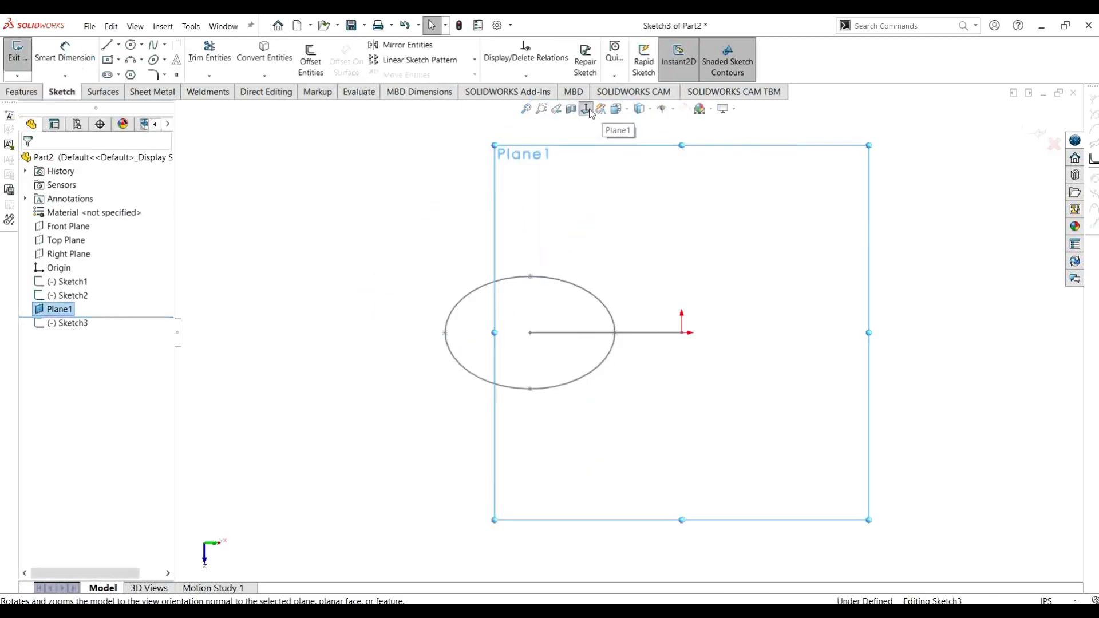
Sketch a circle of about 1.28 in radius centred on the sketch origin, and trim it away.
left_click(131, 44)
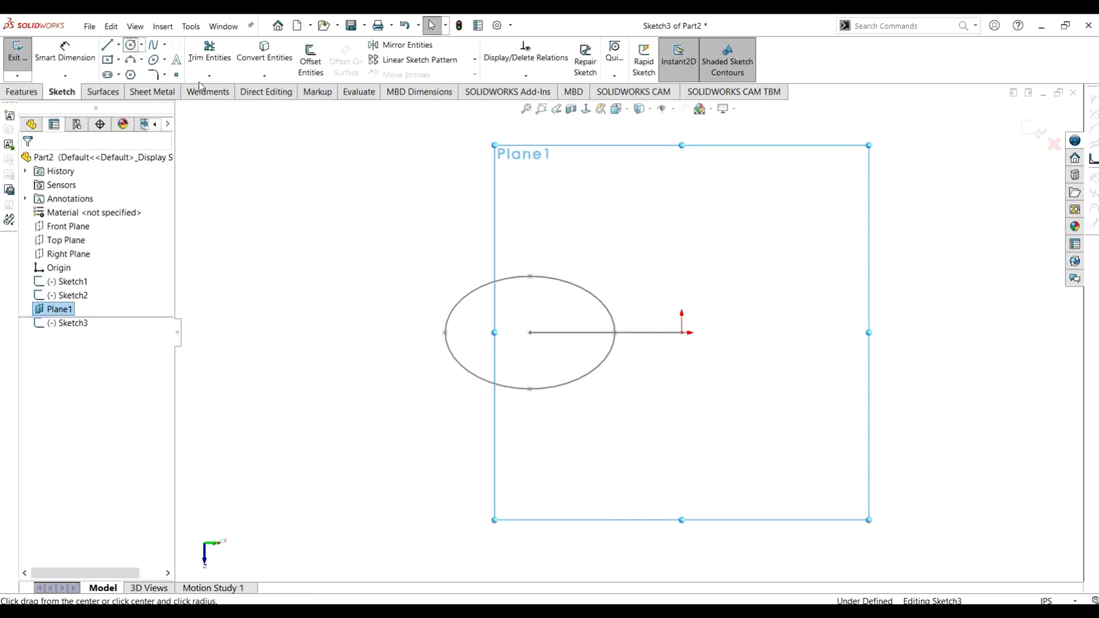
left_click(682, 334)
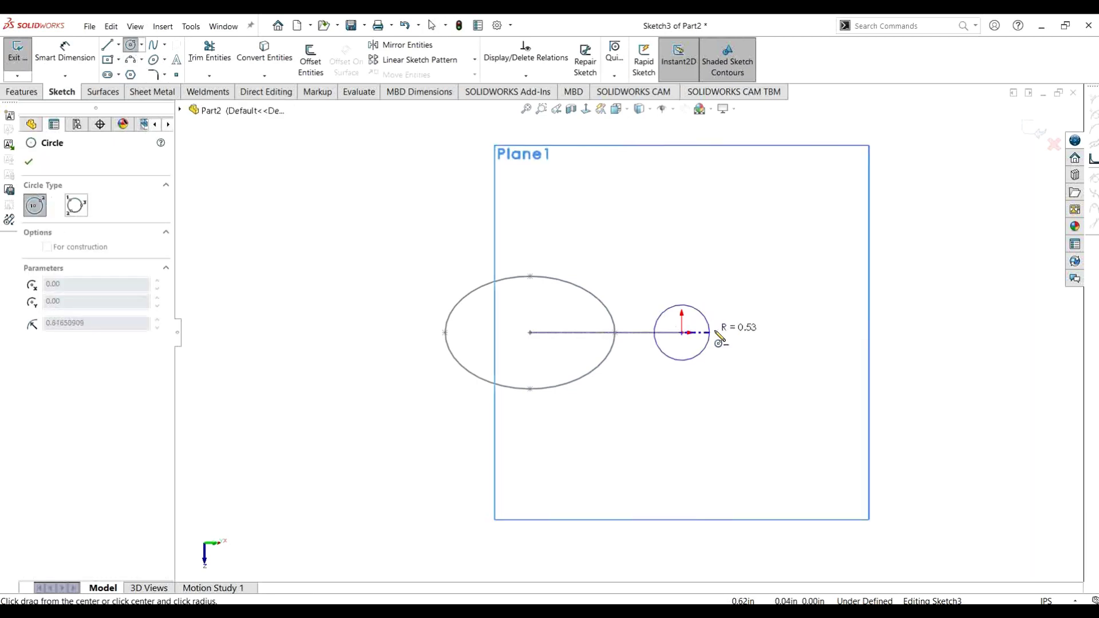
left_click(617, 339)
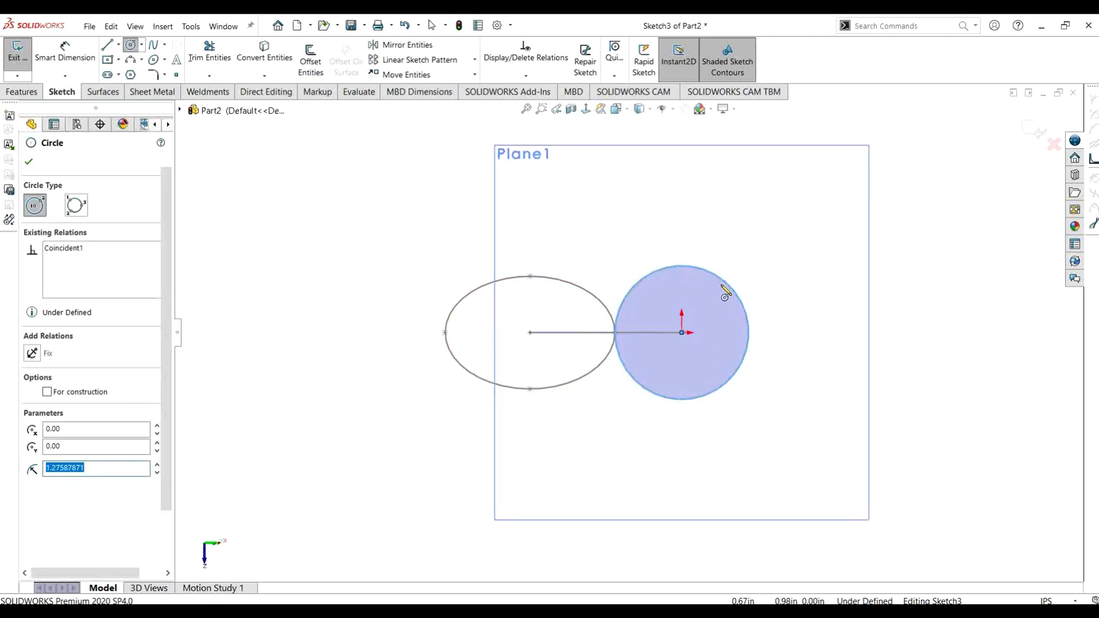
key("Escape")
left_click(217, 52)
left_click_drag(717, 229, 689, 297)
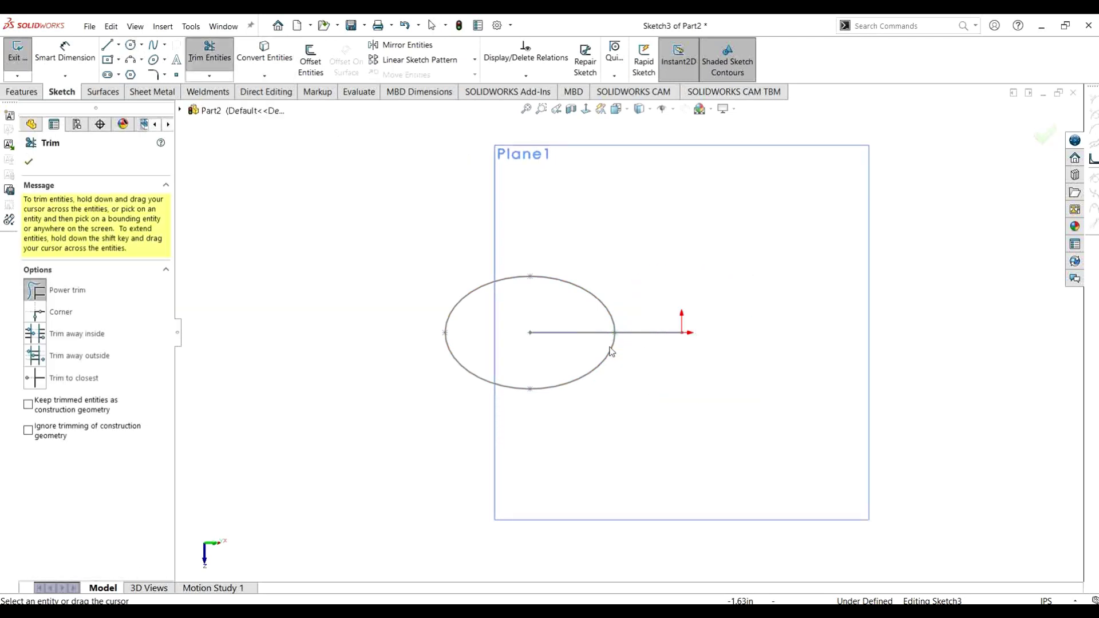
Sketch an ellipse centred on the sketch origin with a major radius of about 1.28 in, and close the sketch.
left_click(155, 60)
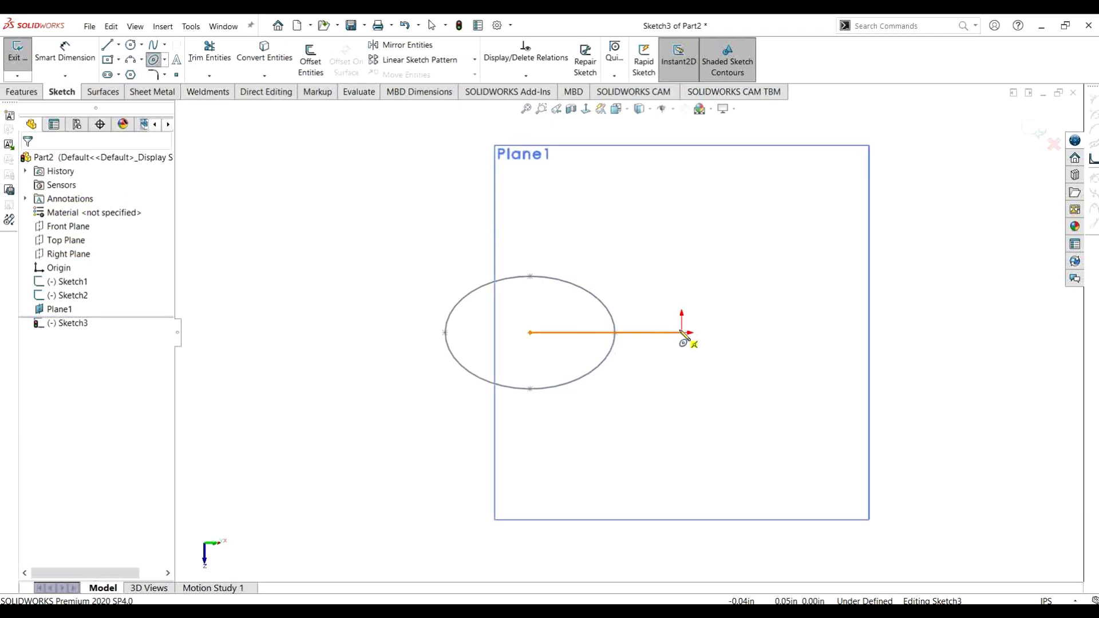
left_click(615, 332)
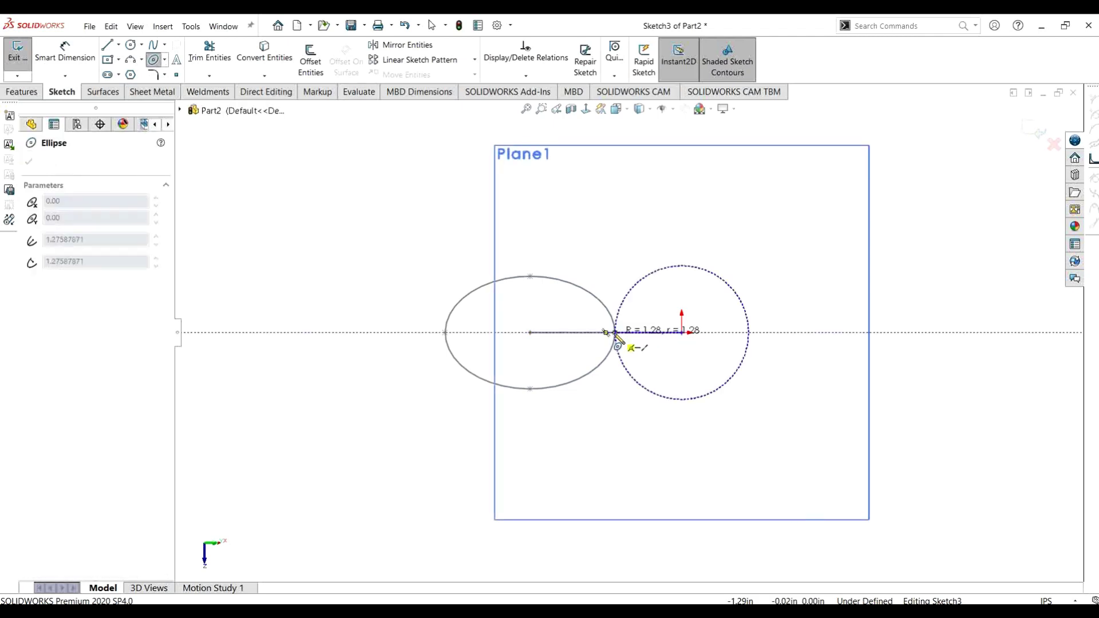
left_click(677, 292)
key("Escape")
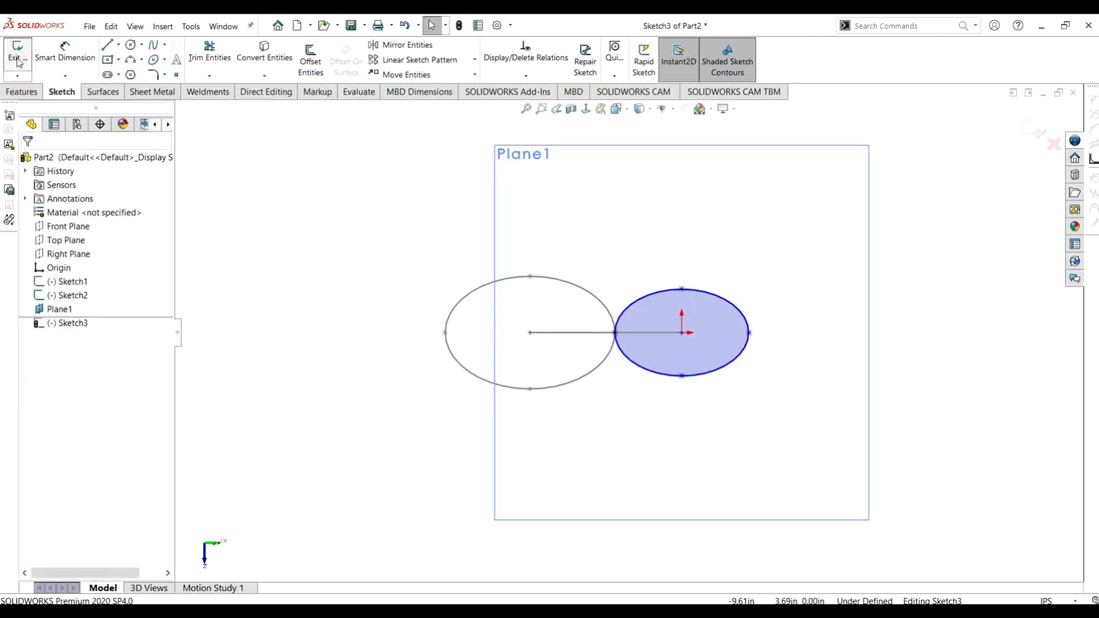
left_click(16, 57)
Start a lofted surface with the upper ellipse and the base sketch as its profiles.
mouse_move(577, 409)
middle_mouse_down()
mouse_move(604, 344)
mouse_move(650, 338)
mouse_move(591, 326)
mouse_move(691, 324)
mouse_move(680, 315)
middle_mouse_up()
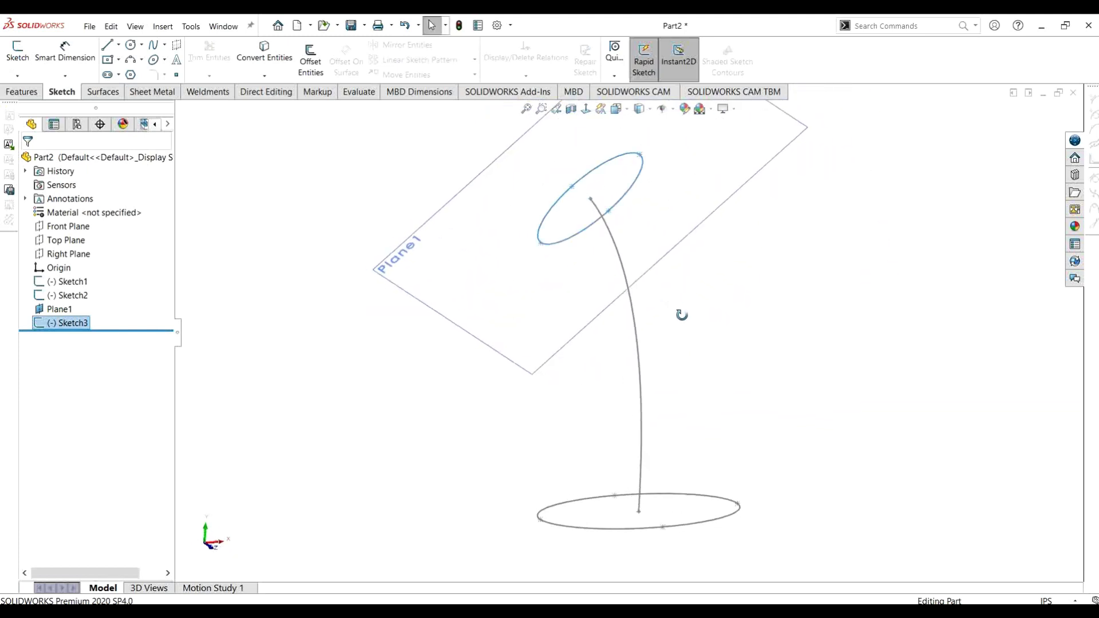
left_click(115, 92)
left_click(125, 63)
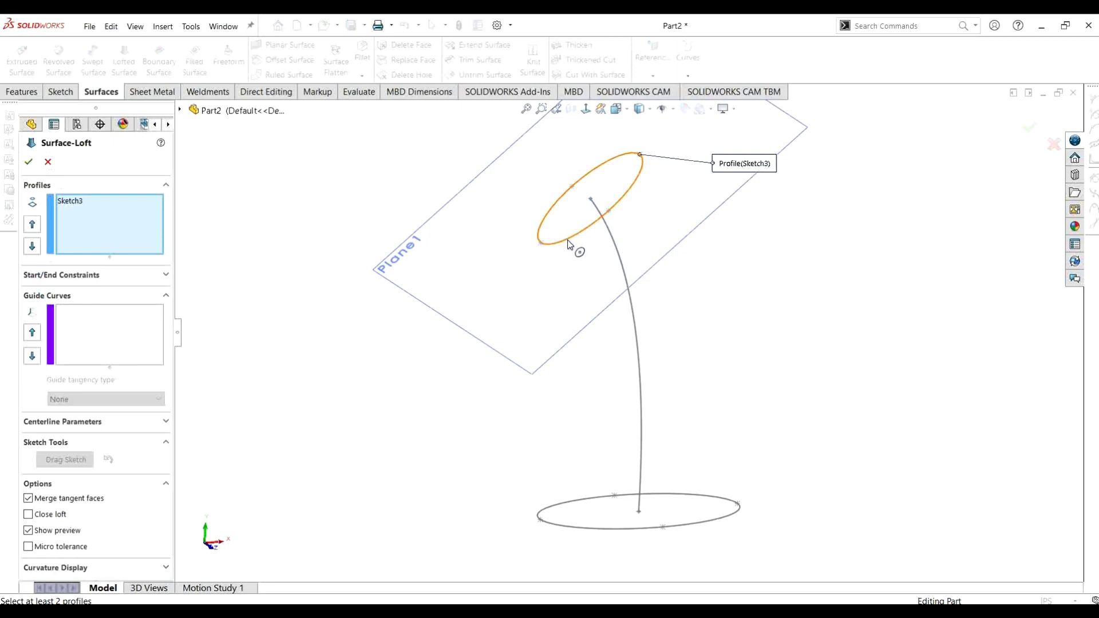
left_click(595, 503)
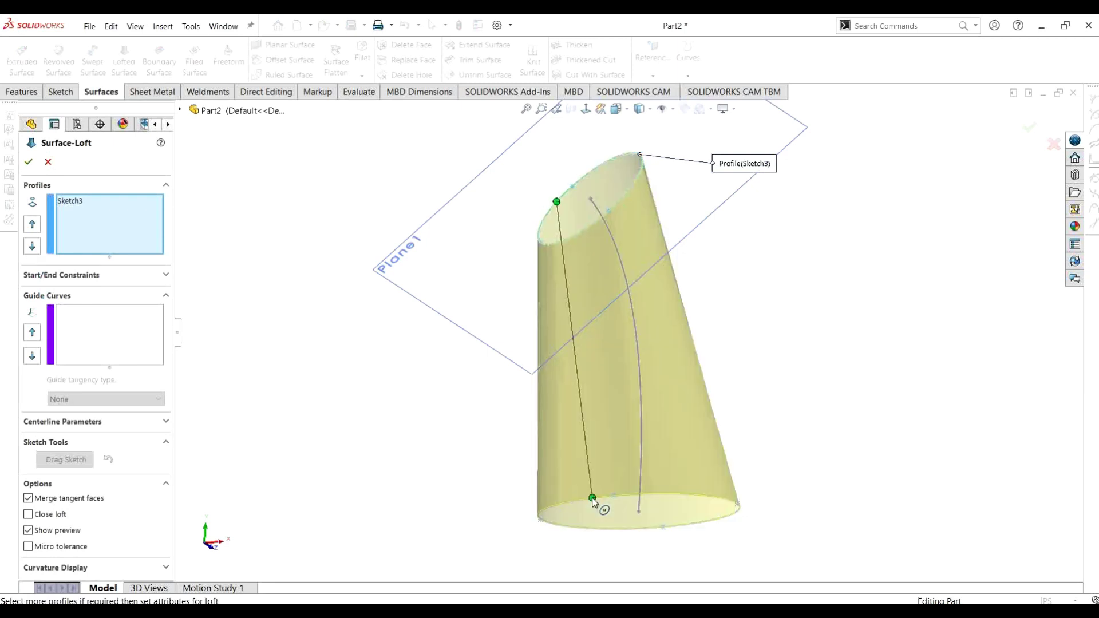
middle_click_drag(766, 509, 801, 454)
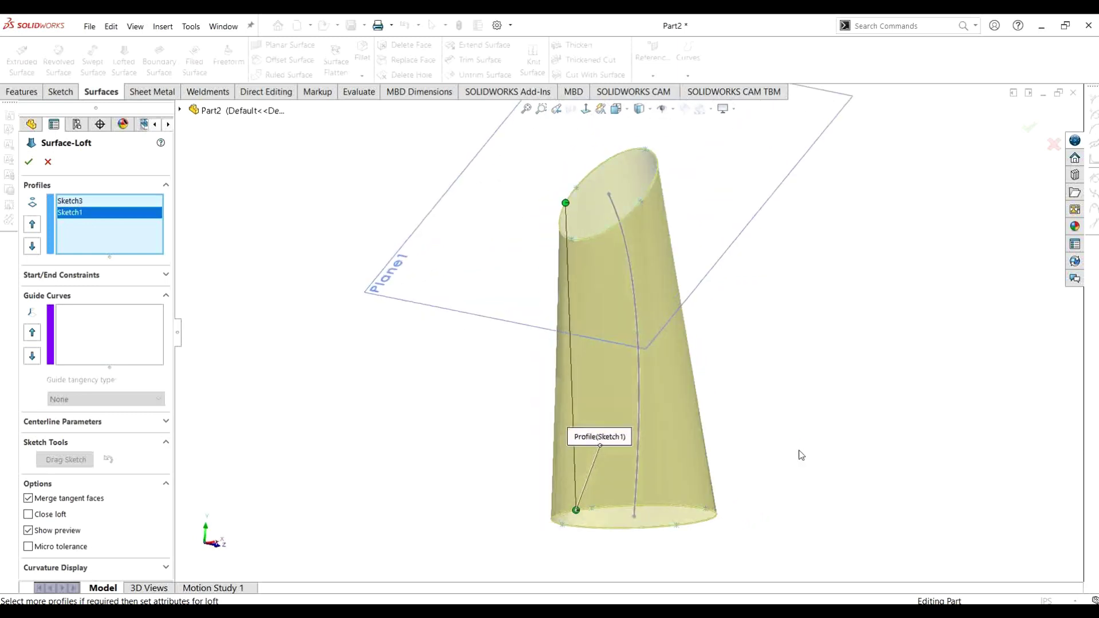
Set the loft's start and end constraints to Normal To Profile and create the surface.
left_click(70, 285)
left_click(81, 309)
left_click(96, 335)
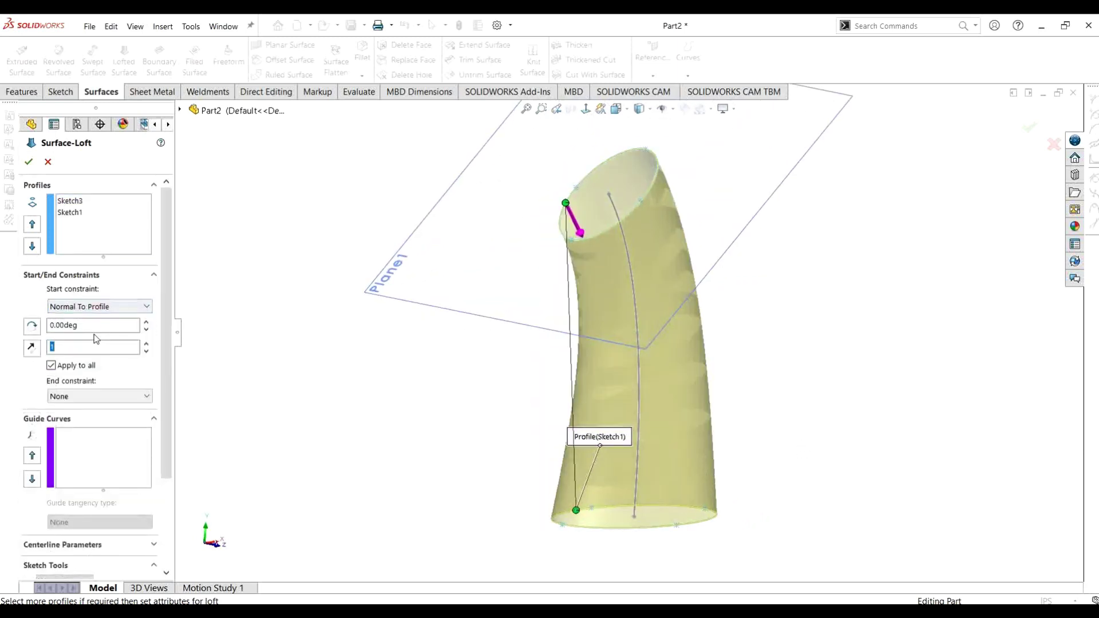
left_click(83, 395)
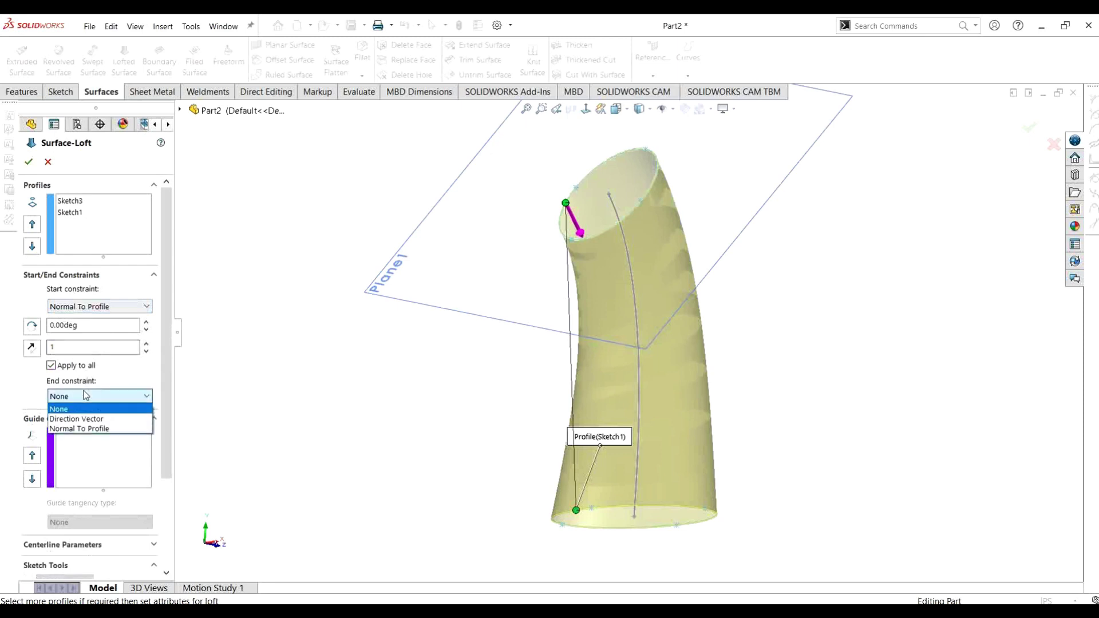
left_click(77, 426)
middle_click_drag(566, 366, 627, 372)
left_click(29, 162)
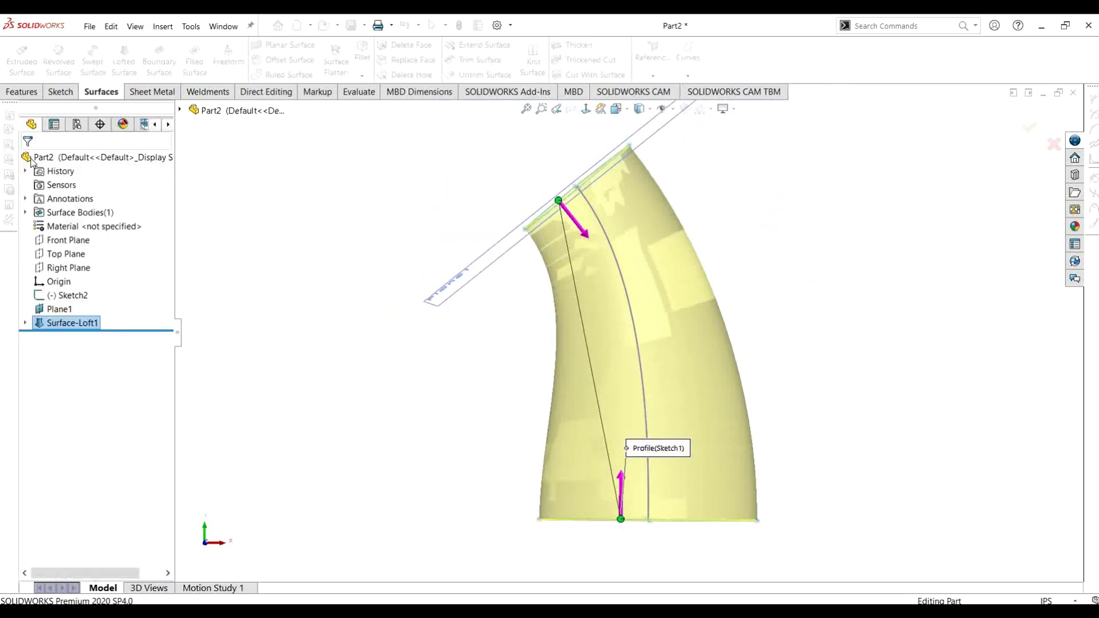
scroll(458, 305, "up", 3)
middle_click_drag(459, 305, 587, 403)
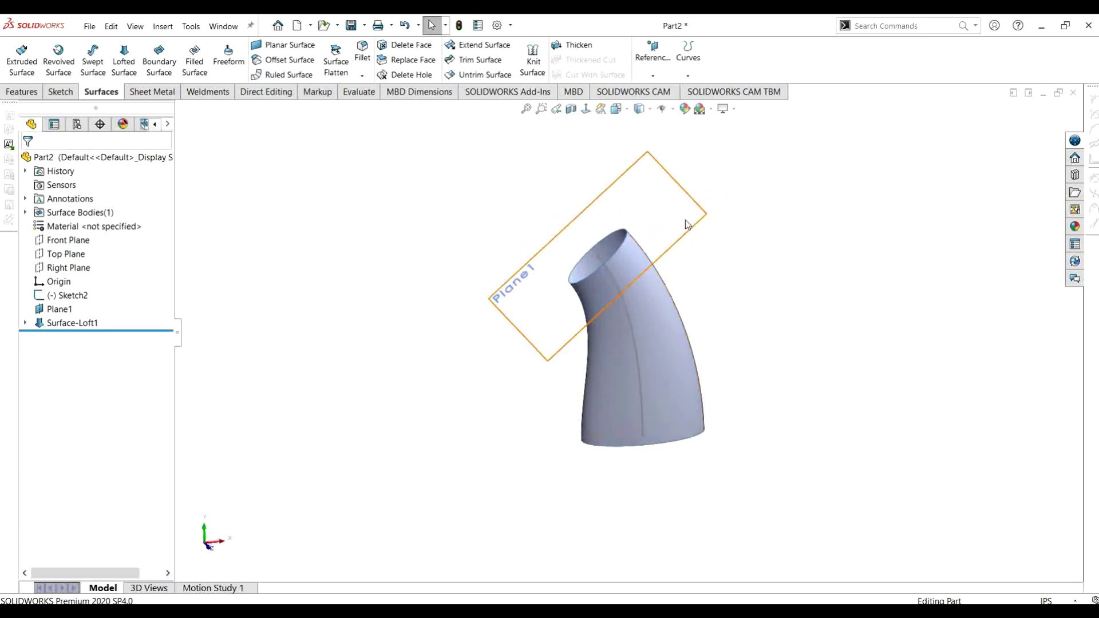
scroll(689, 226, "down", 2)
left_click(26, 93)
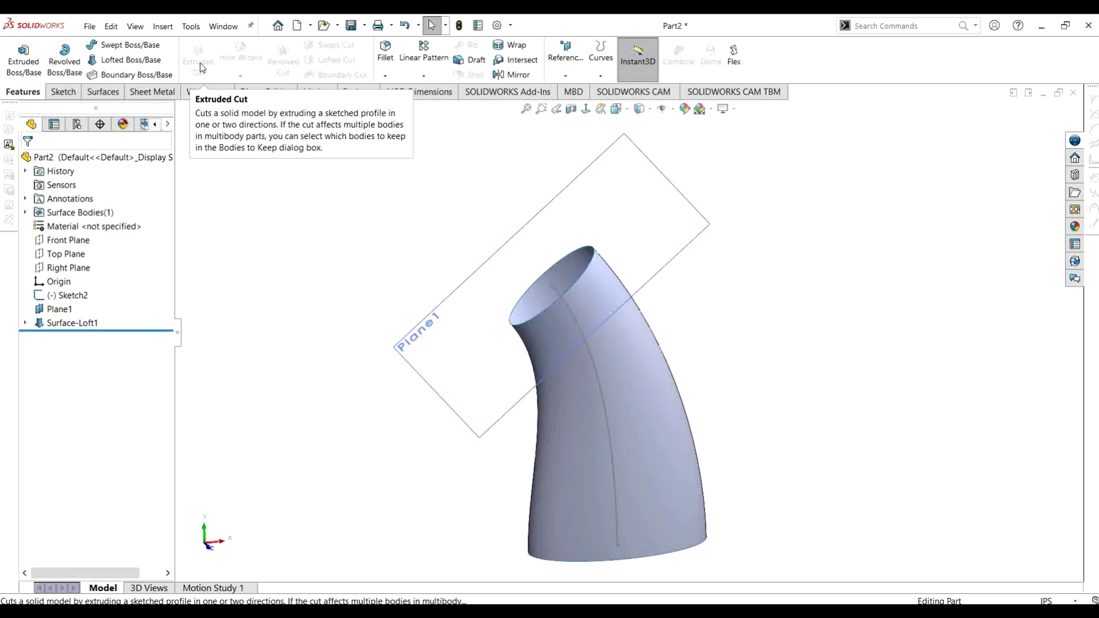
left_click(114, 97)
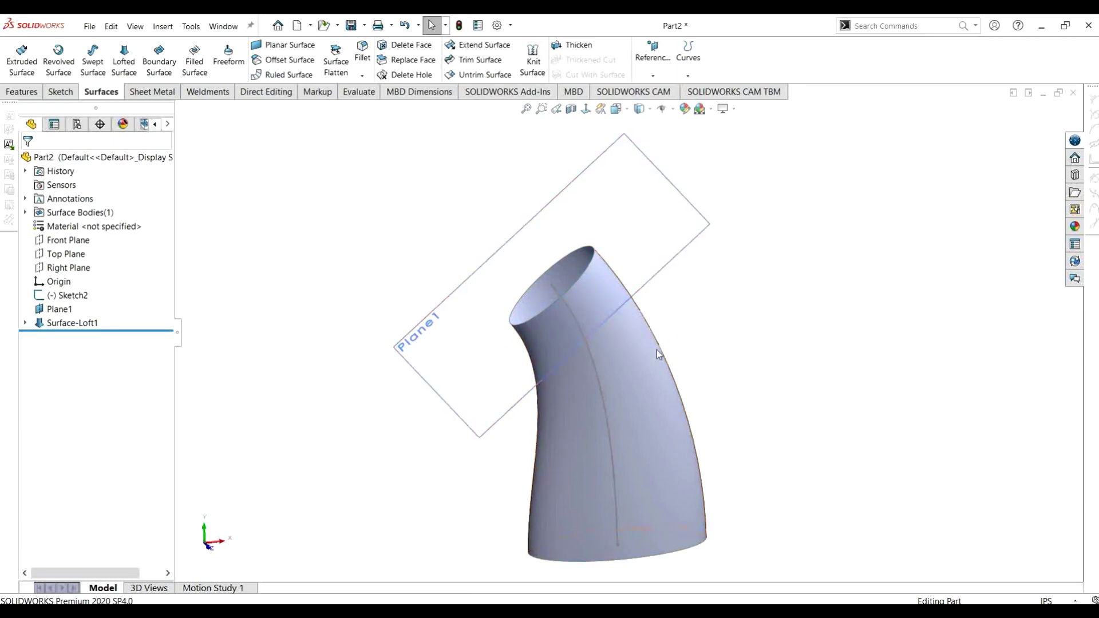
Start a sketch on the Front Plane and view it face-on.
left_click(64, 245)
left_click(61, 92)
left_click(17, 54)
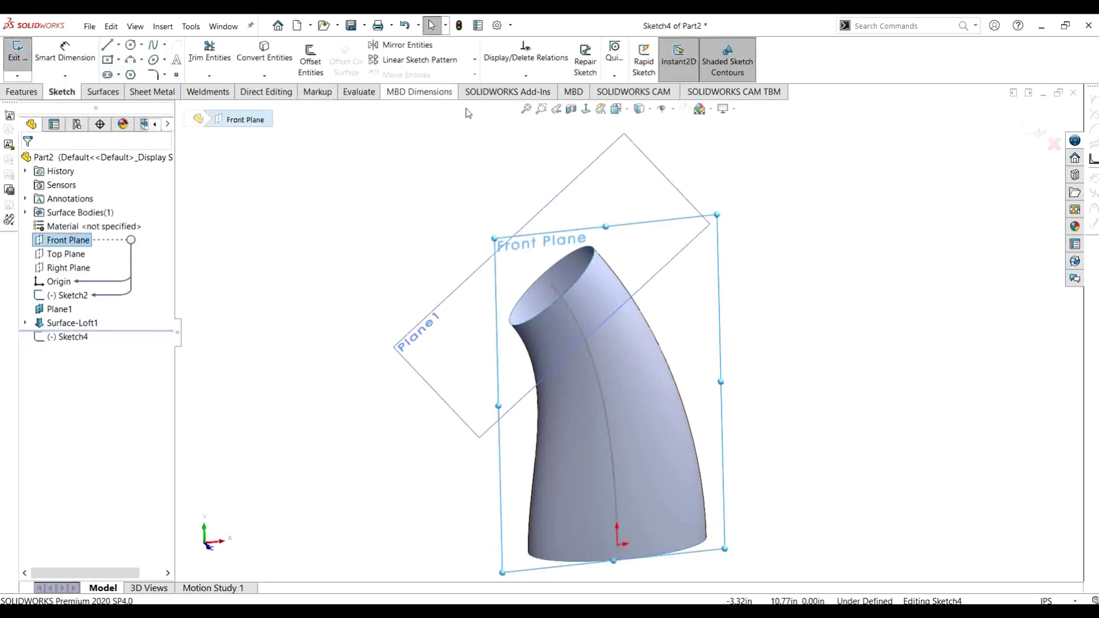
left_click(587, 110)
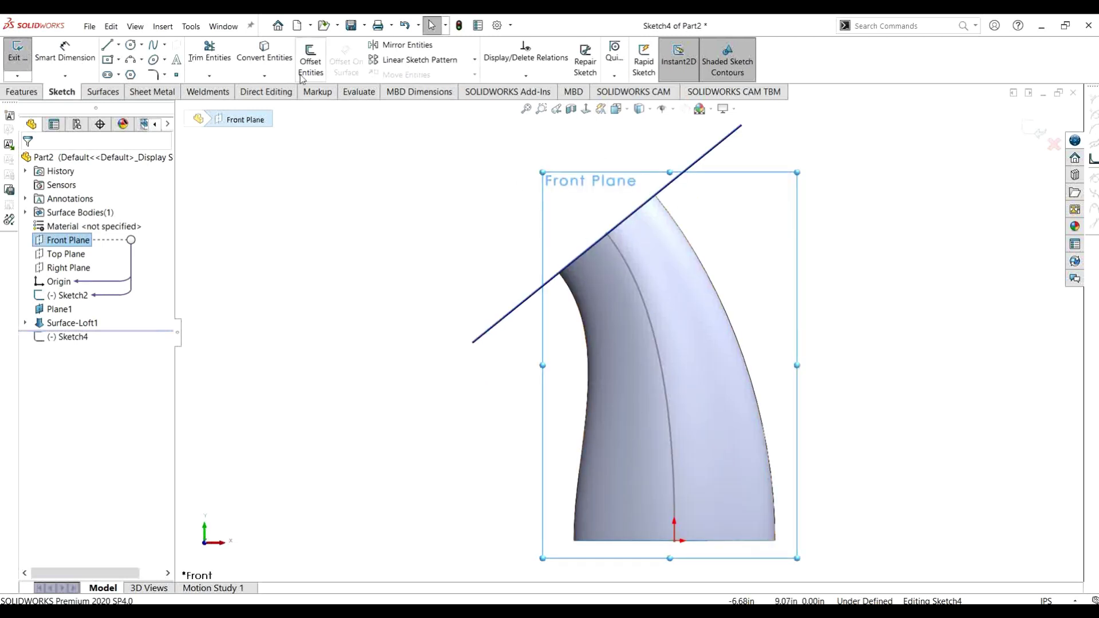
Sketch a four-point spline across the upper part of the lofted surface, starting at about X -3.3 in, Y 4.0 in.
left_click(152, 46)
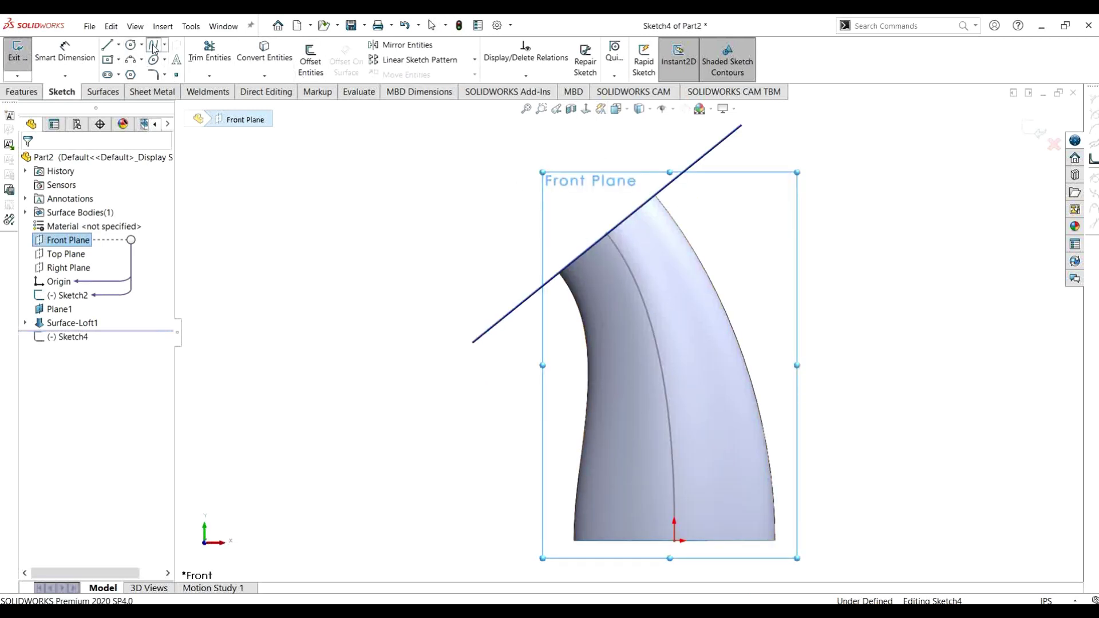
left_click(515, 348)
left_click(561, 308)
left_click(650, 306)
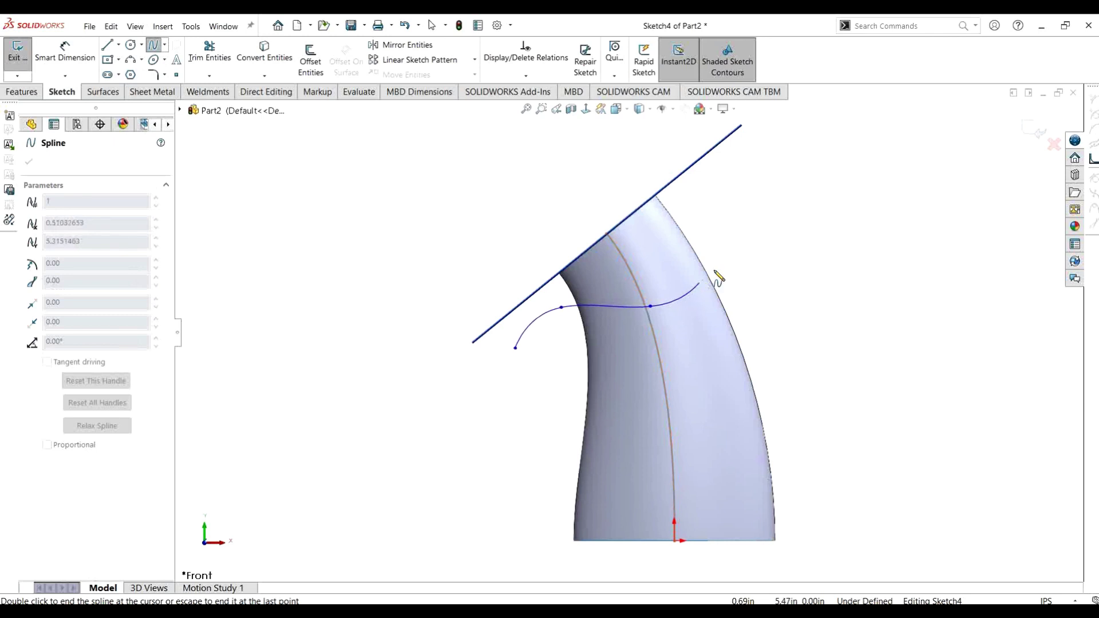
double_click(711, 218)
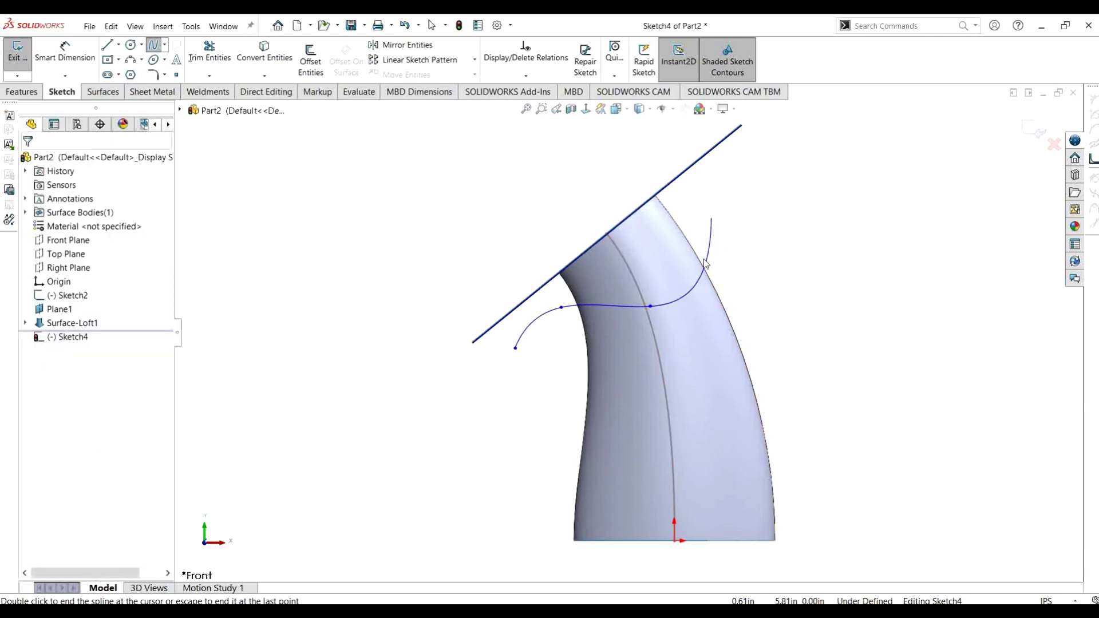
key("Escape")
Reshape the trimming spline by moving its two inner points and its upper endpoint upward, and close the sketch.
left_click_drag(660, 279, 660, 271)
left_click(780, 292)
left_click_drag(711, 218, 706, 187)
left_click_drag(661, 269, 664, 259)
left_click_drag(560, 307, 559, 298)
left_click(742, 235)
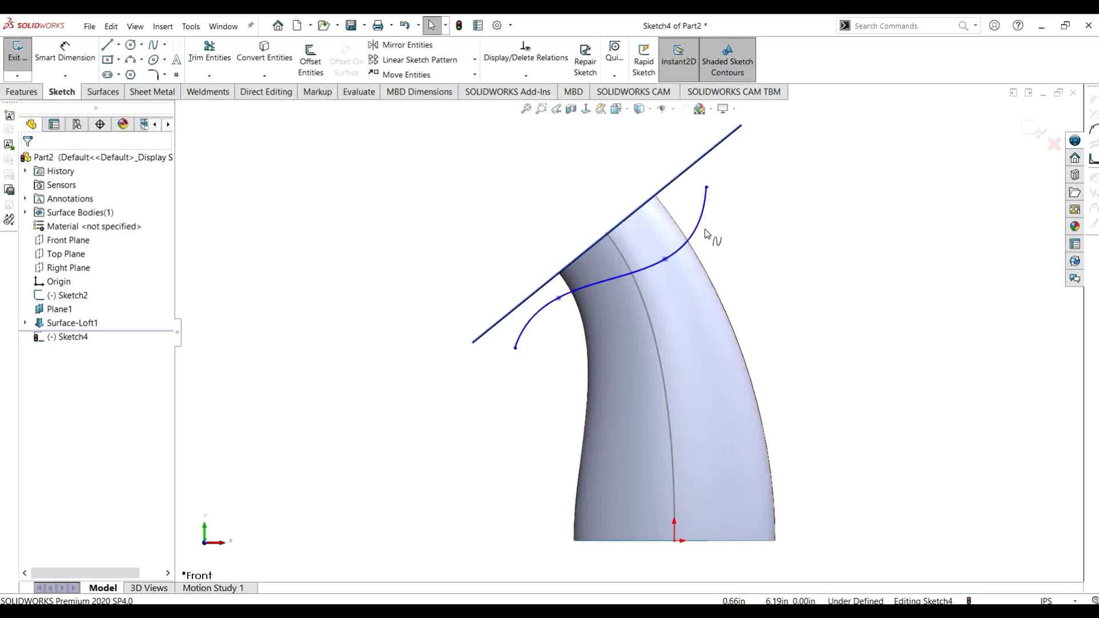
left_click(18, 54)
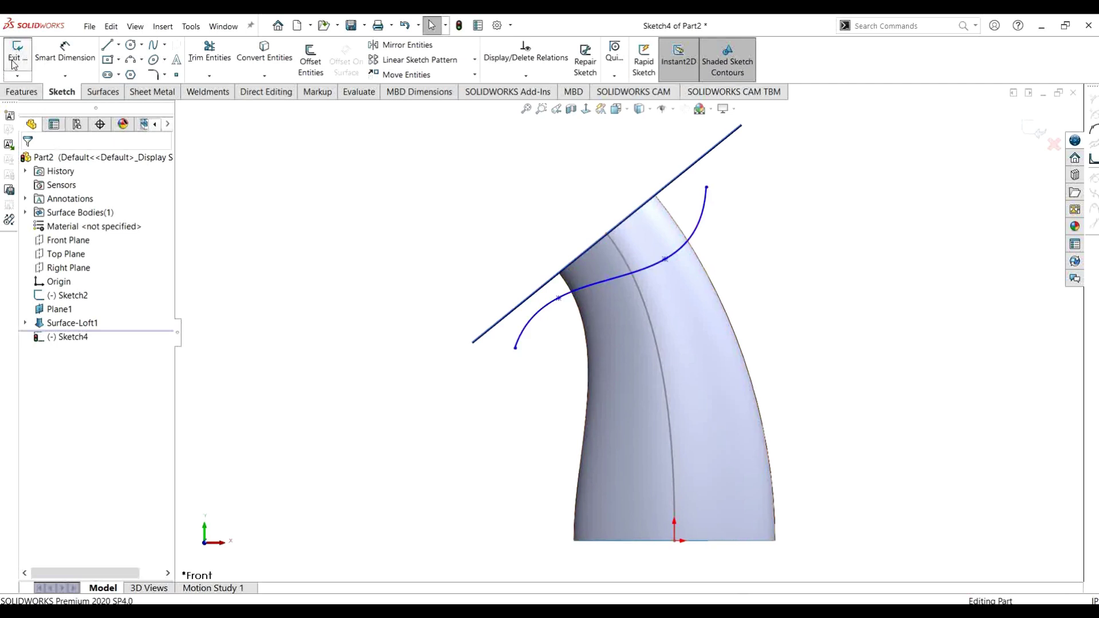
Trim the lofted surface with the spline sketch as a Standard trim tool, removing the portion above the spline.
left_click(425, 309)
mouse_move(426, 308)
middle_mouse_down()
mouse_move(461, 304)
mouse_move(462, 327)
middle_mouse_up()
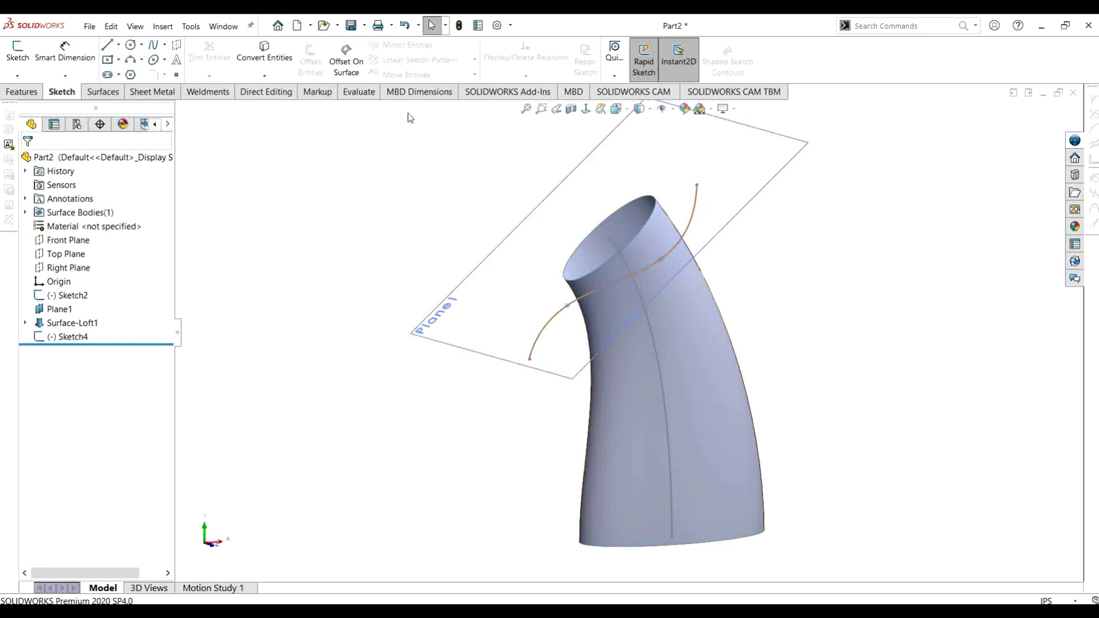
left_click(102, 92)
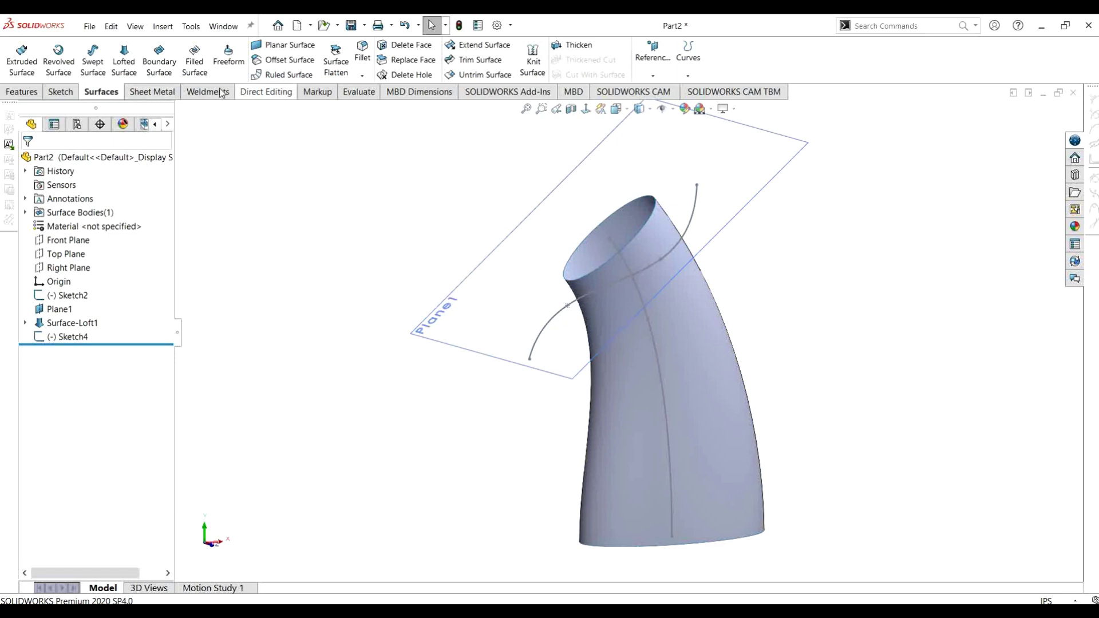
left_click(479, 63)
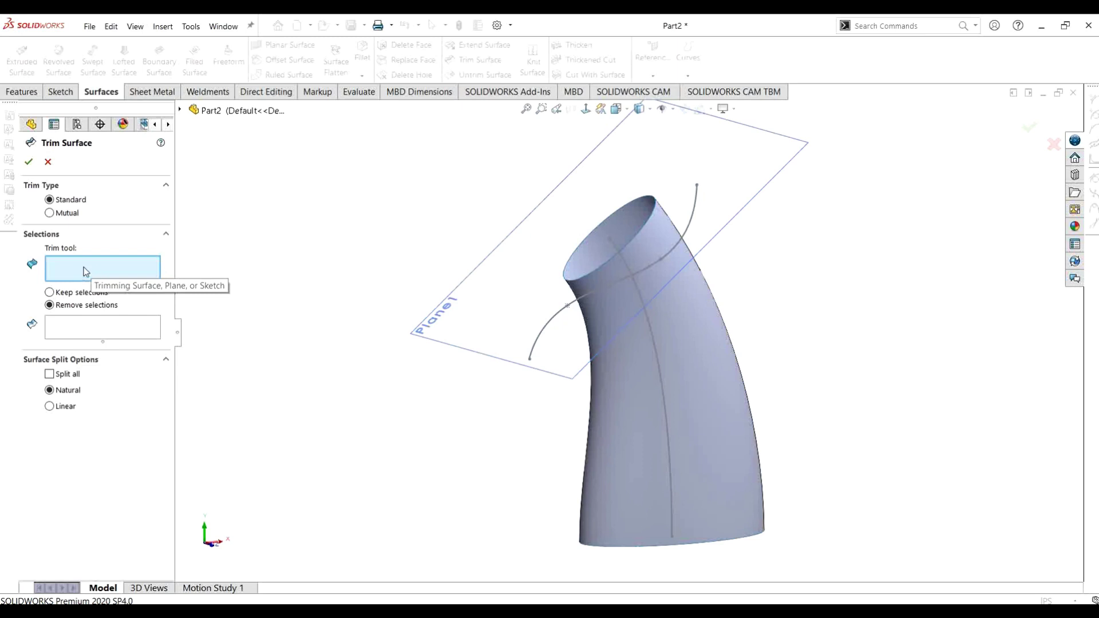
left_click(565, 315)
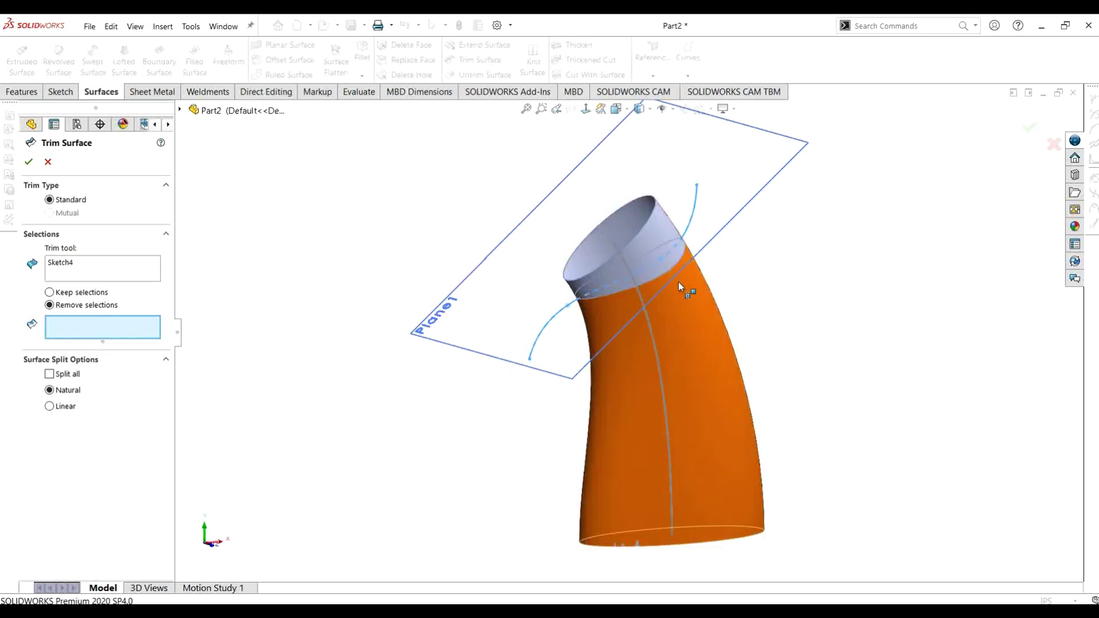
middle_click_drag(669, 250, 650, 247)
left_click(650, 246)
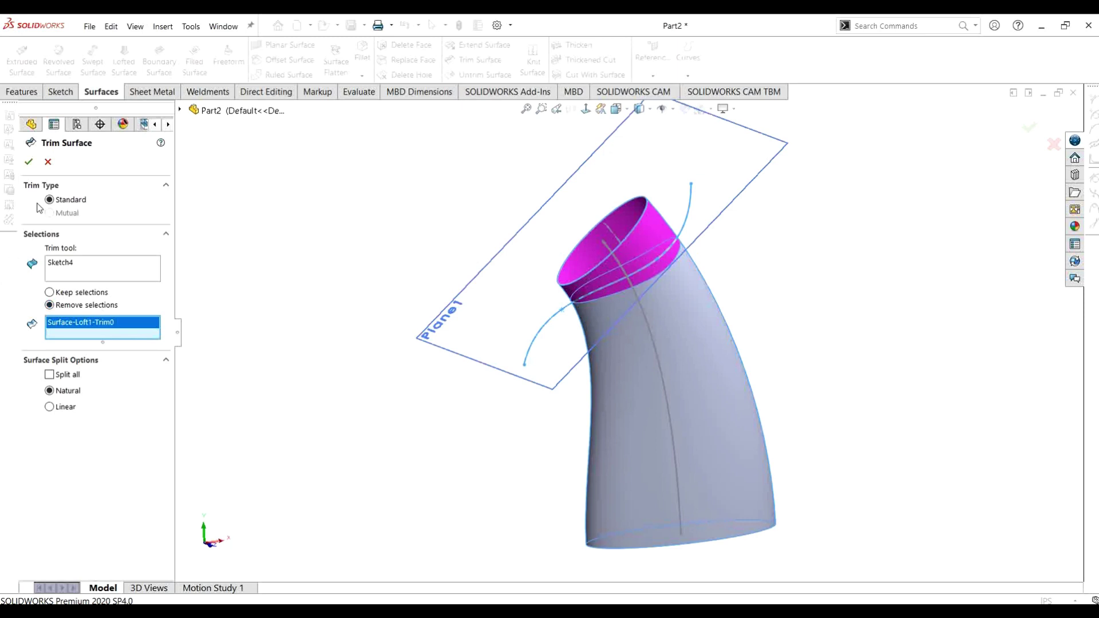
left_click(29, 162)
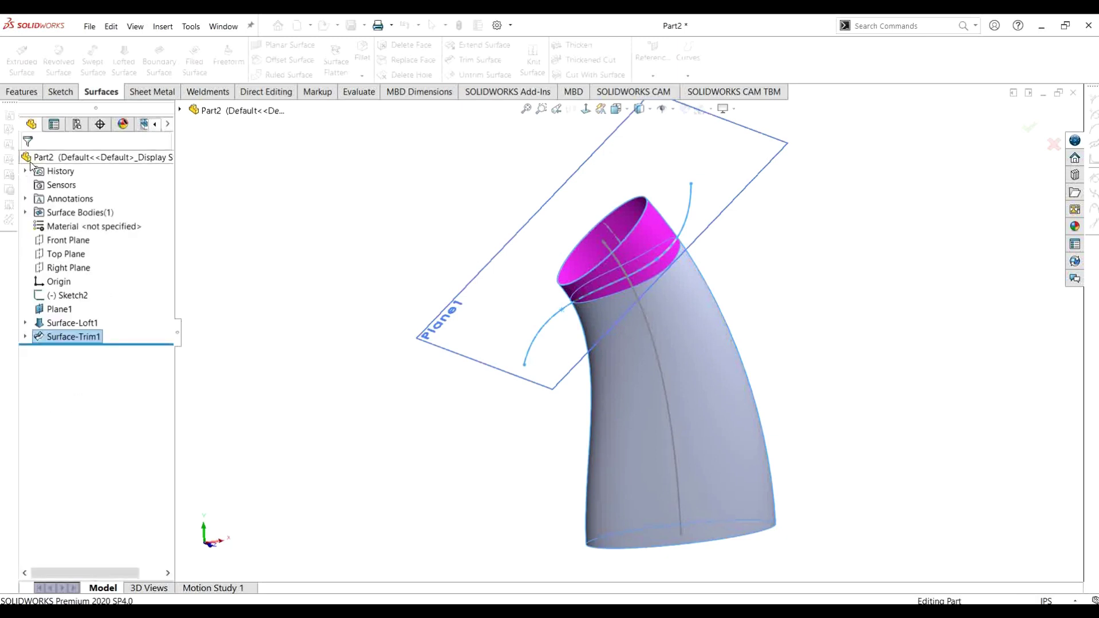
middle_click_drag(830, 389, 691, 358)
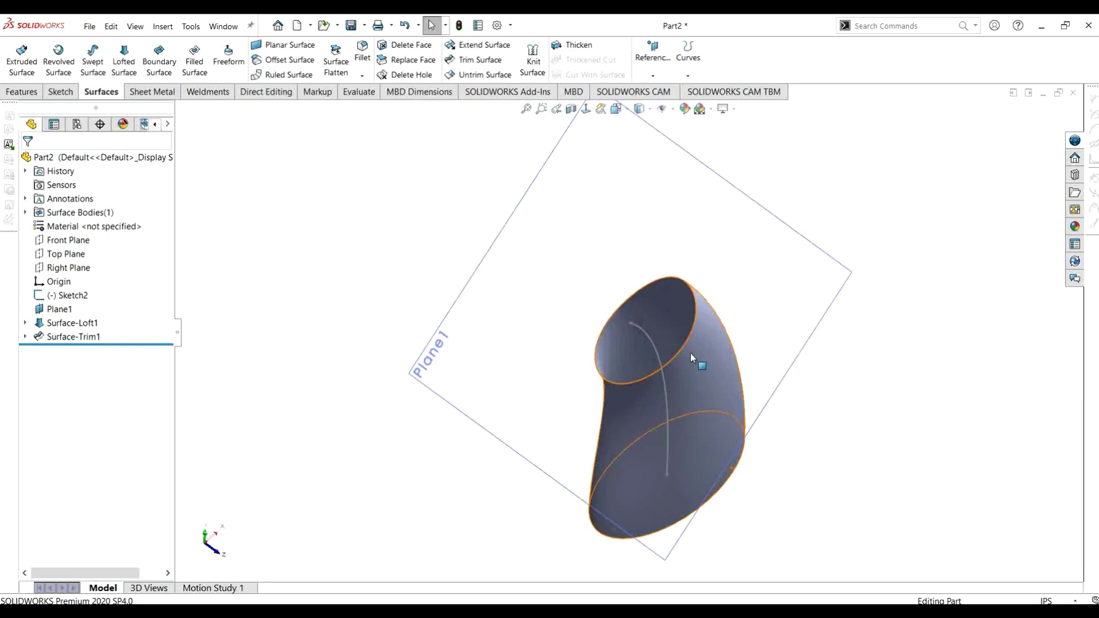
scroll(691, 357, "down", 5)
middle_click_drag(613, 354, 666, 394)
scroll(625, 214, "up", 4)
scroll(627, 218, "down", 3)
scroll(703, 293, "up", 3)
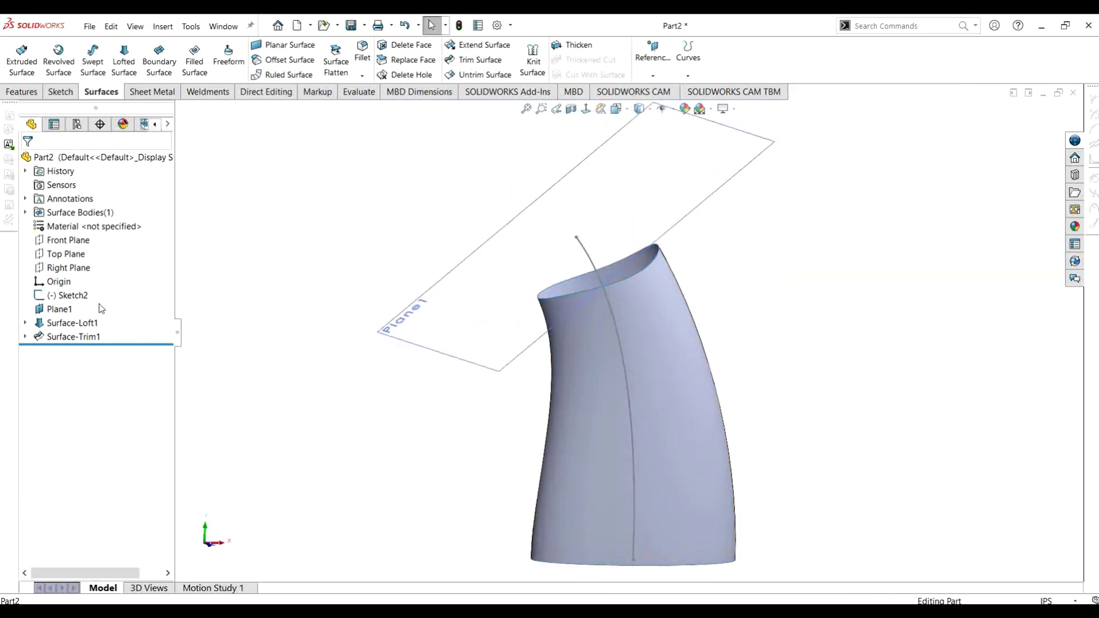
Start another sketch on the Front Plane for the side cutouts and view it face-on.
left_click(64, 240)
left_click(60, 92)
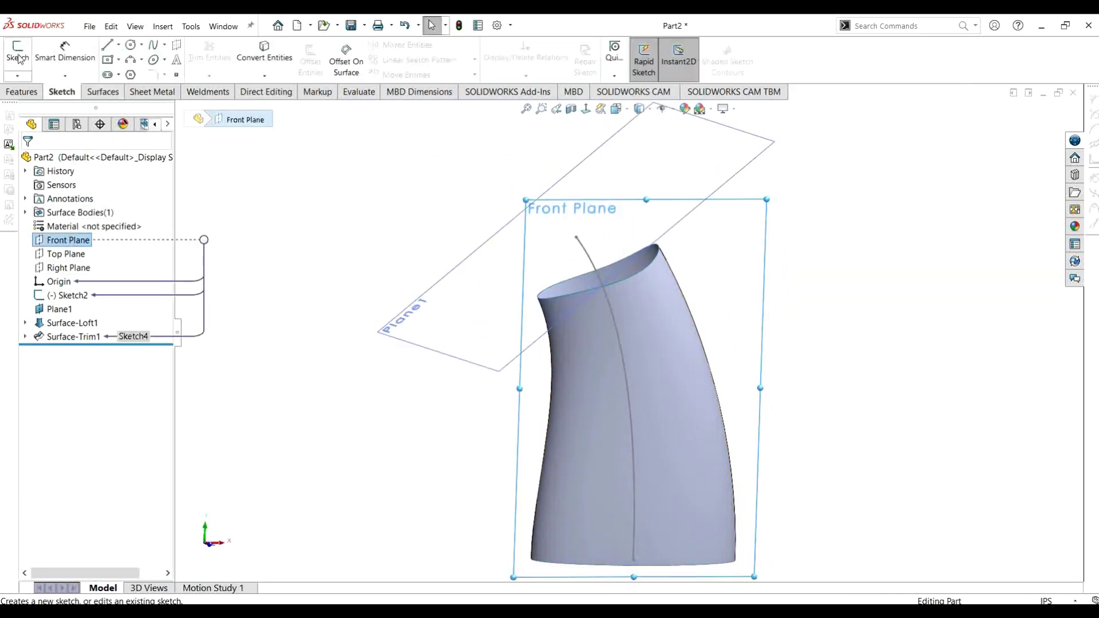
left_click(18, 54)
left_click(585, 108)
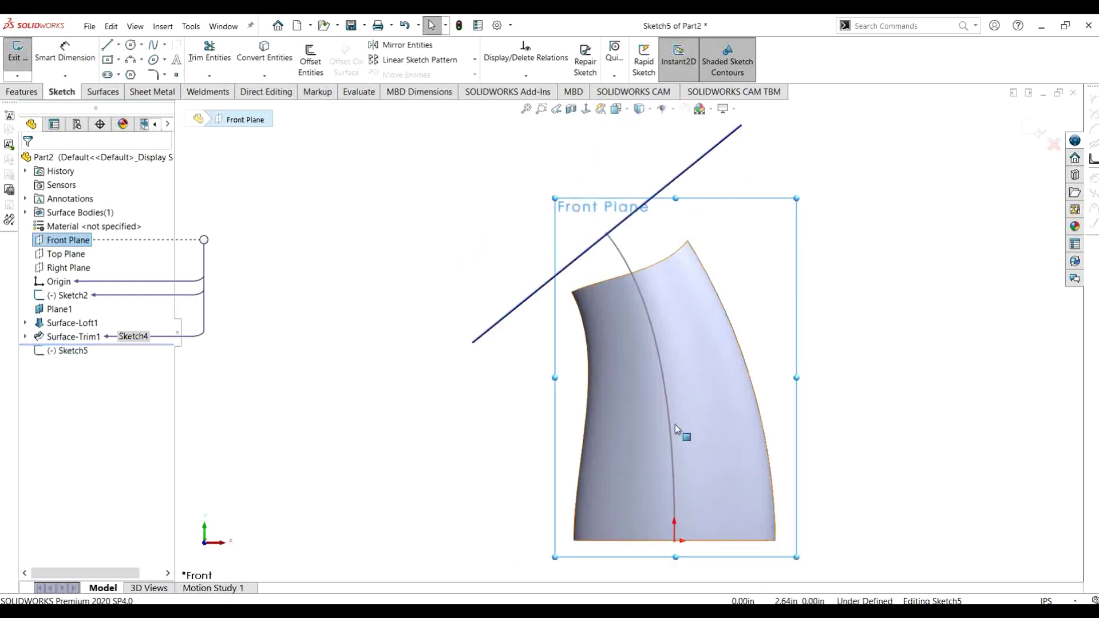
Sketch a three-point semicircular arc of about 0.54 in radius bulging into the surface across its concave side edge.
left_click(135, 59)
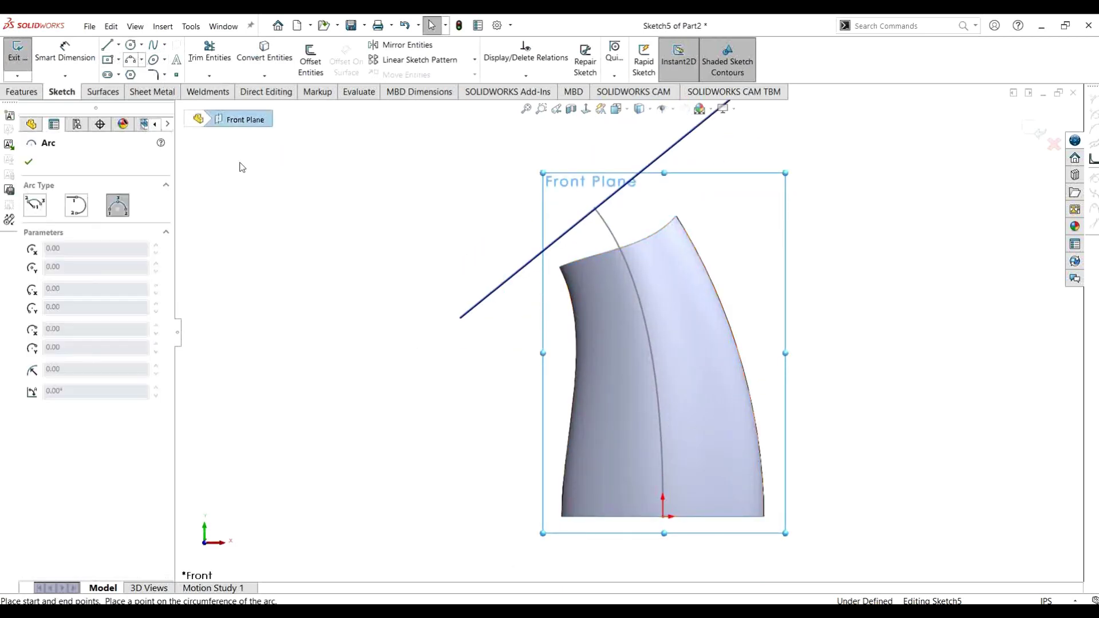
left_click(567, 324)
left_click(567, 374)
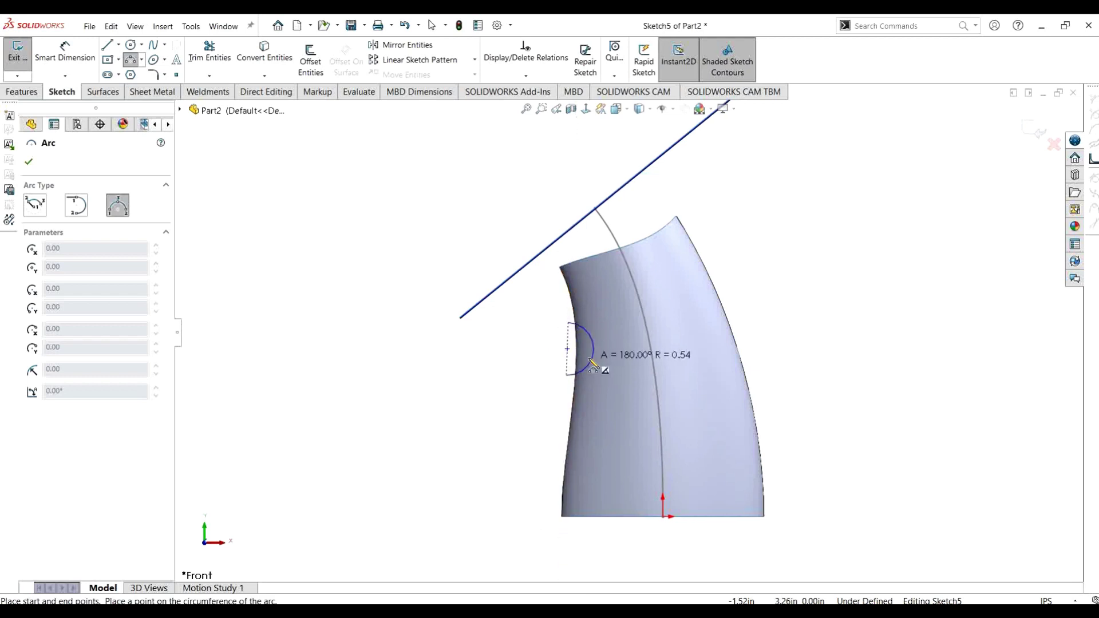
left_click(592, 363)
key("Escape")
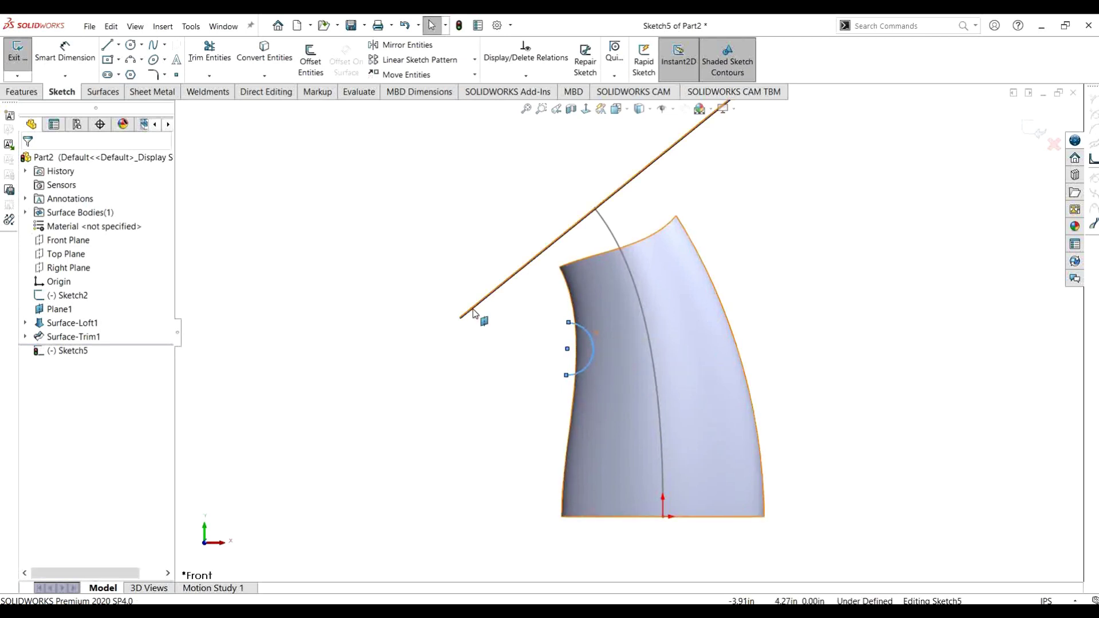
Pattern the arc linearly downward along the Y-axis with two instances spaced 2 in apart, keeping a single instance along the X-axis.
left_click(409, 61)
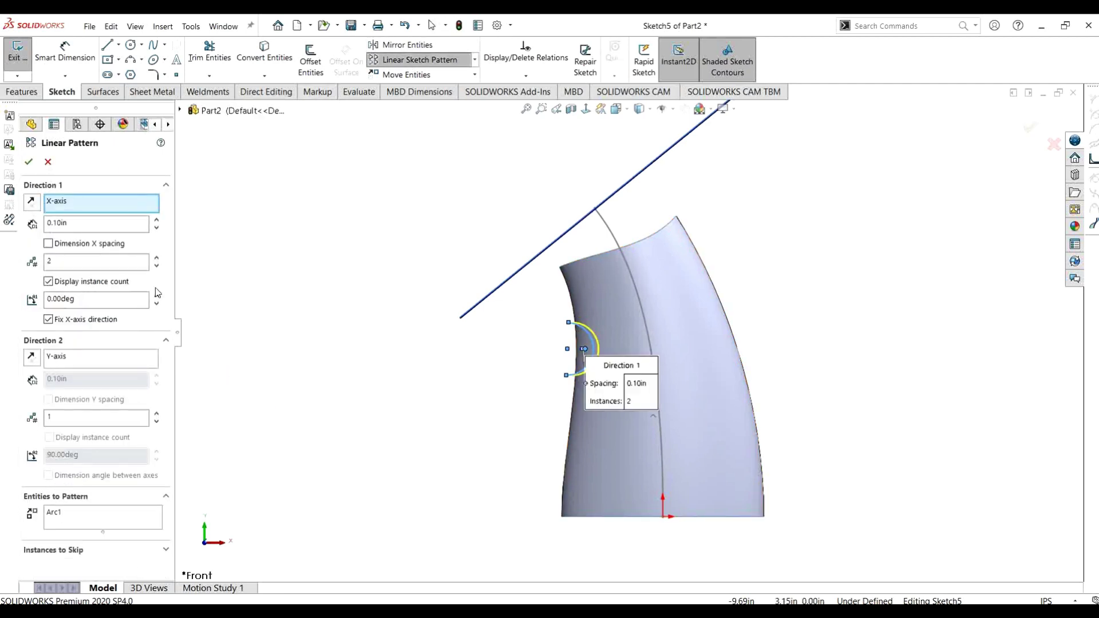
left_click(156, 266)
left_click(157, 413)
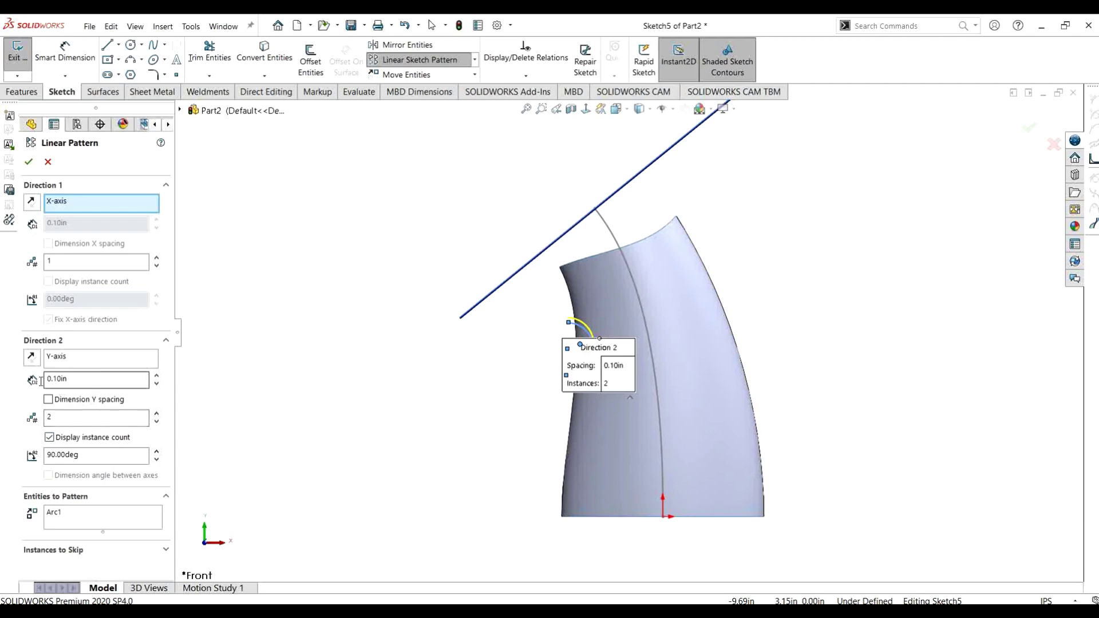
left_click(31, 357)
left_click_drag(127, 381, 1, 362)
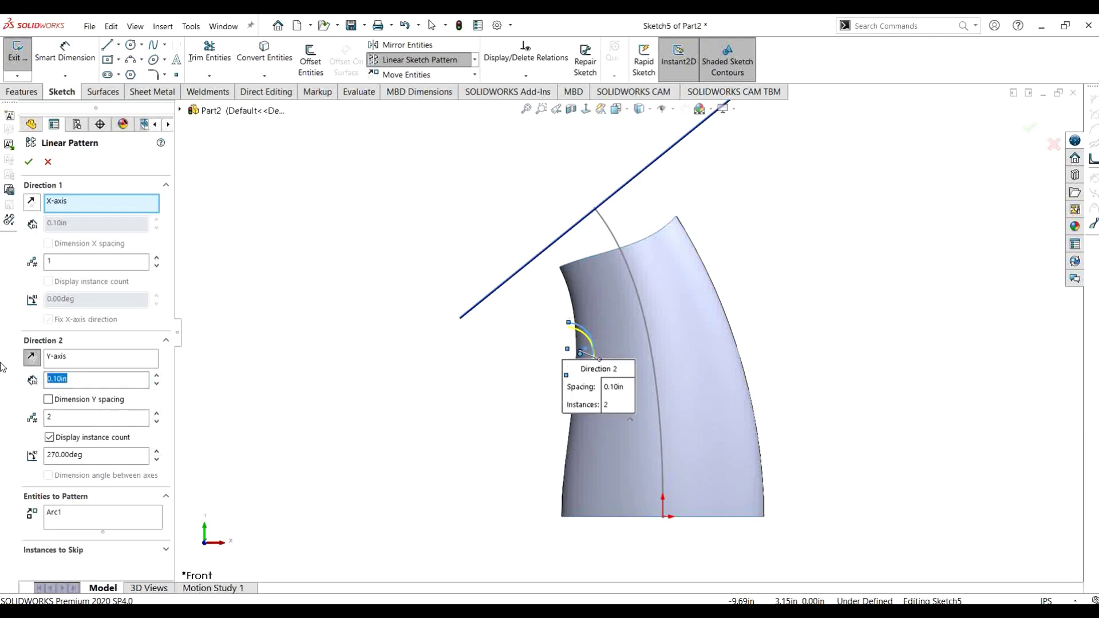
key("Return")
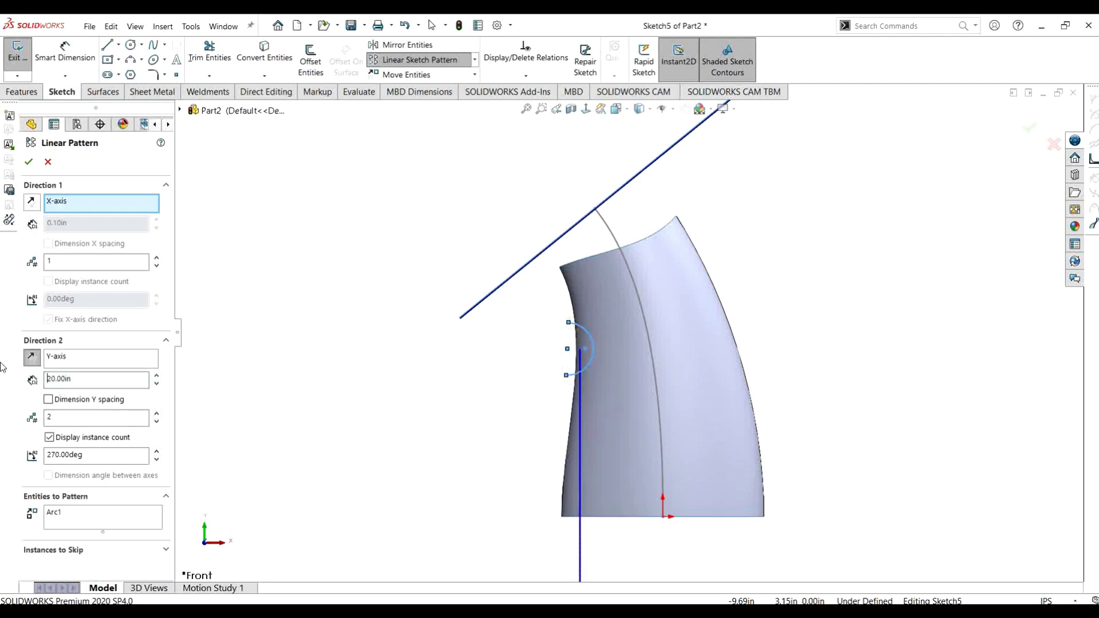
key("Return")
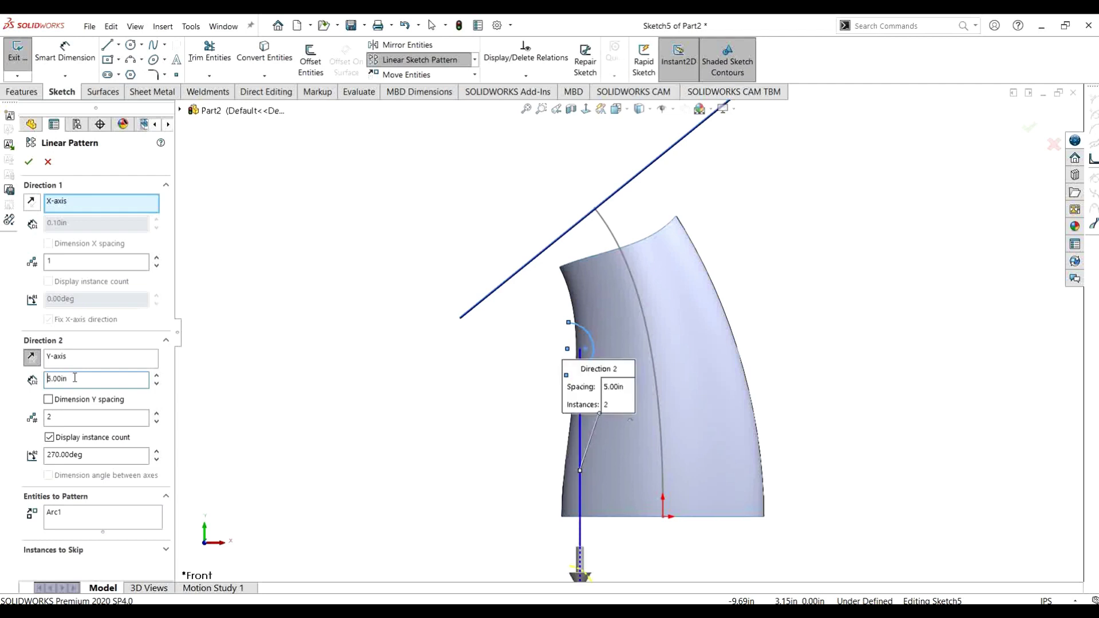
type("1")
key("Return")
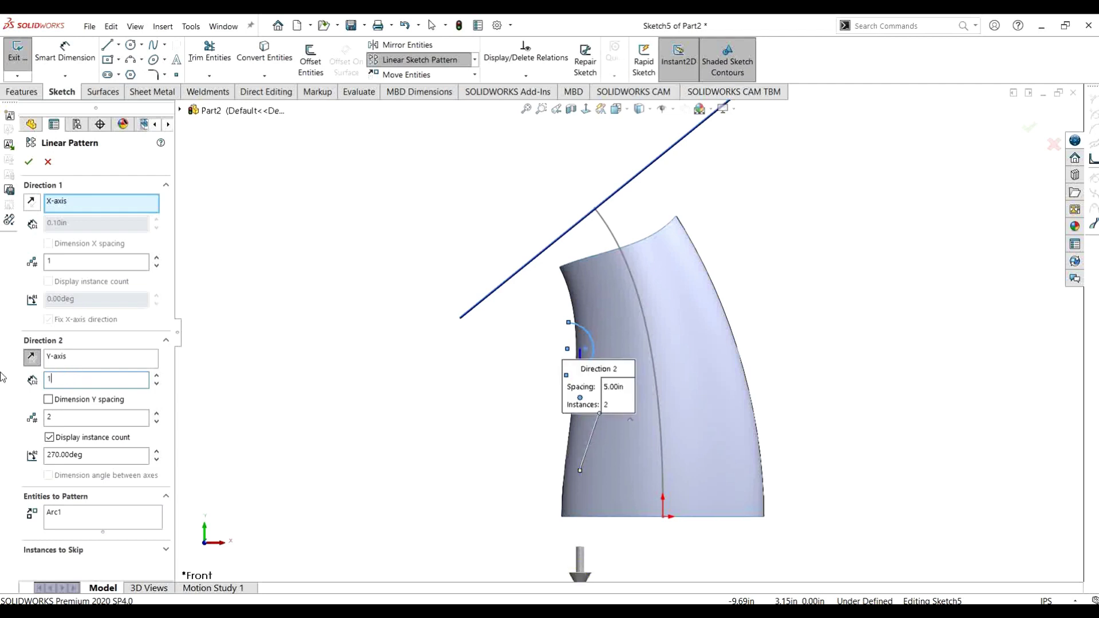
type("2")
key("Return")
left_click(29, 161)
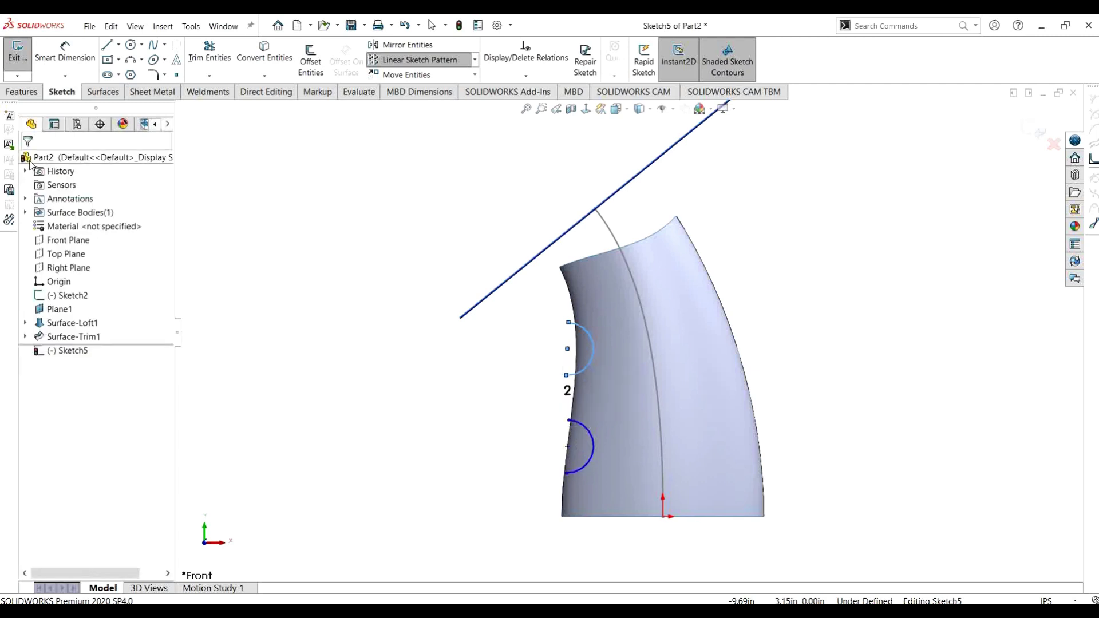
Extend the patterned arcs' lower endpoint outward past the surface's concave side edge.
scroll(581, 441, "down", 5)
scroll(554, 483, "down", 2)
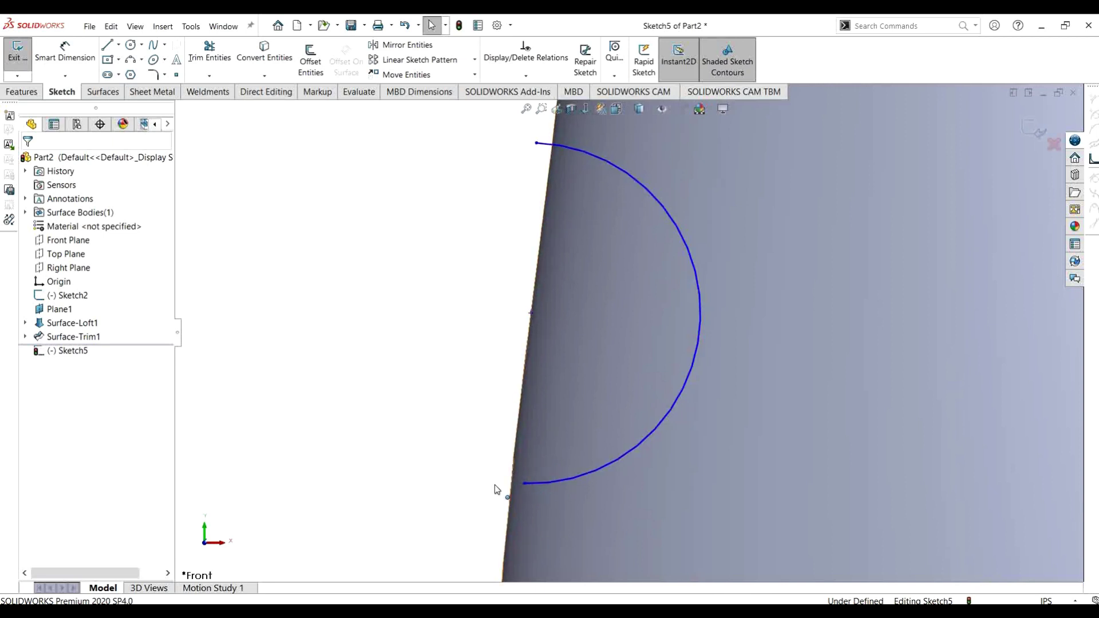
left_click_drag(522, 483, 499, 482)
scroll(466, 402, "up", 10)
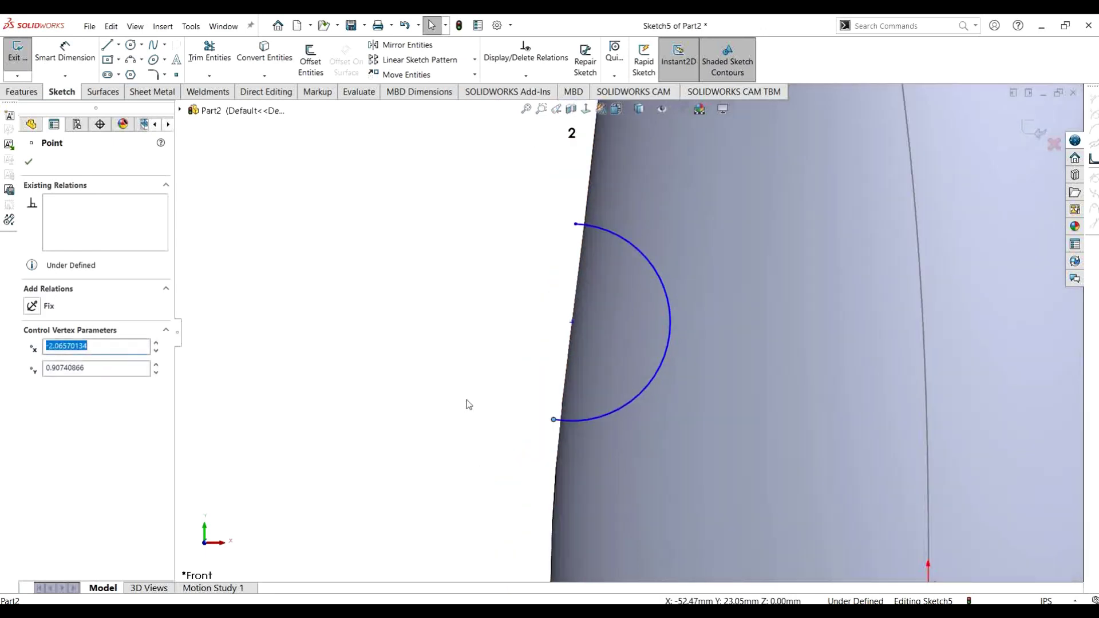
scroll(633, 220, "down", 4)
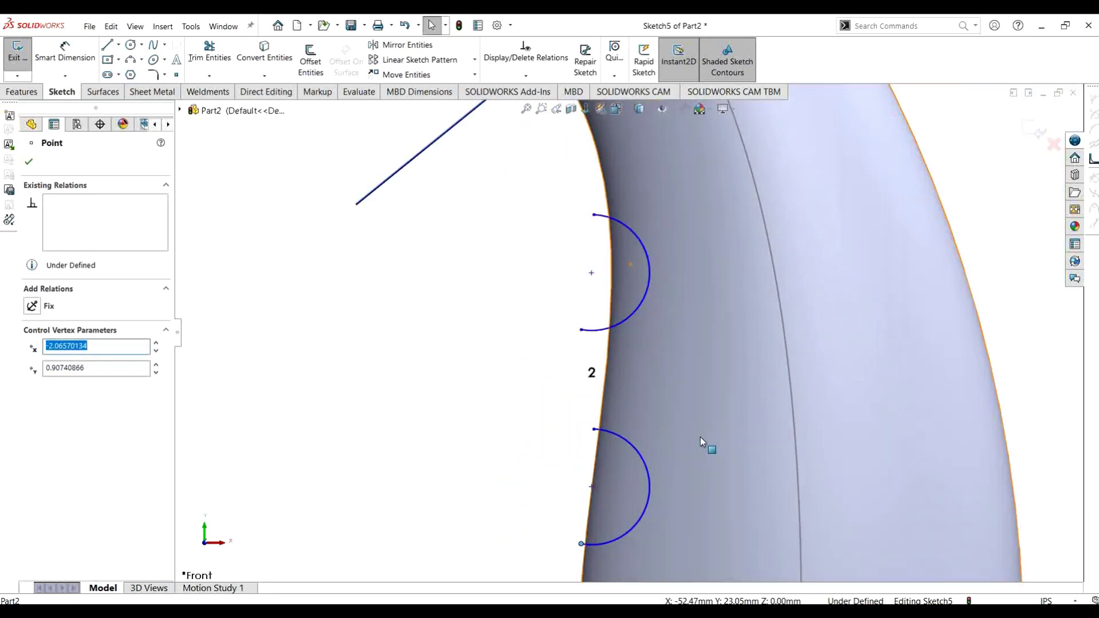
scroll(699, 437, "up", 3)
Sketch a five-point wavy spline weaving across the surface's convex side edge, and close the sketch.
left_click(154, 45)
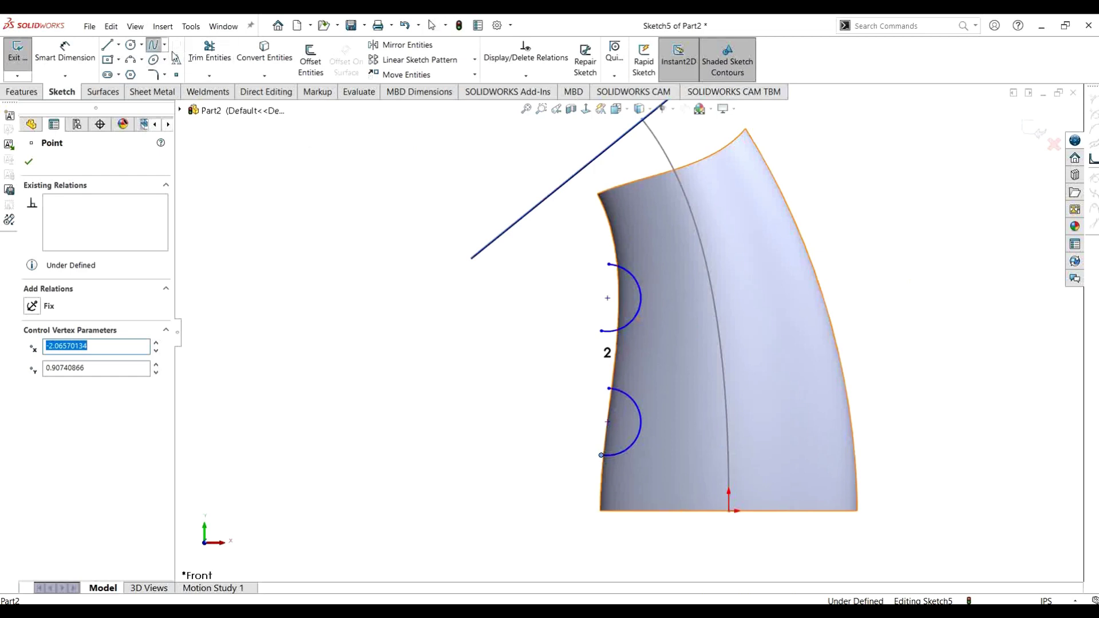
left_click(799, 201)
left_click(794, 273)
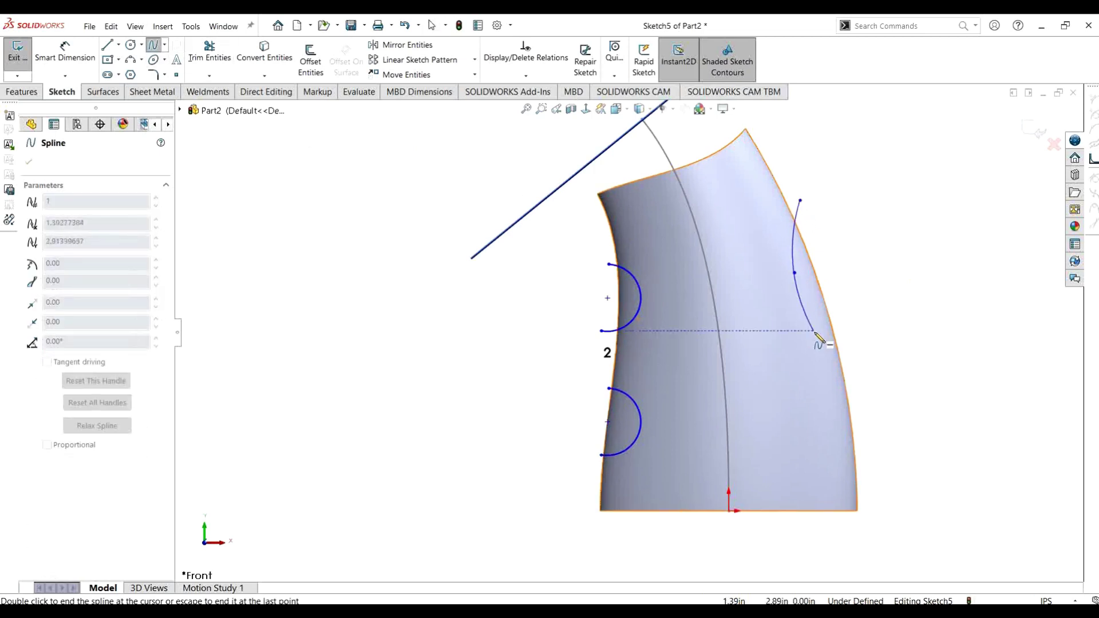
left_click(845, 341)
left_click(828, 415)
left_click(875, 485)
key("Escape")
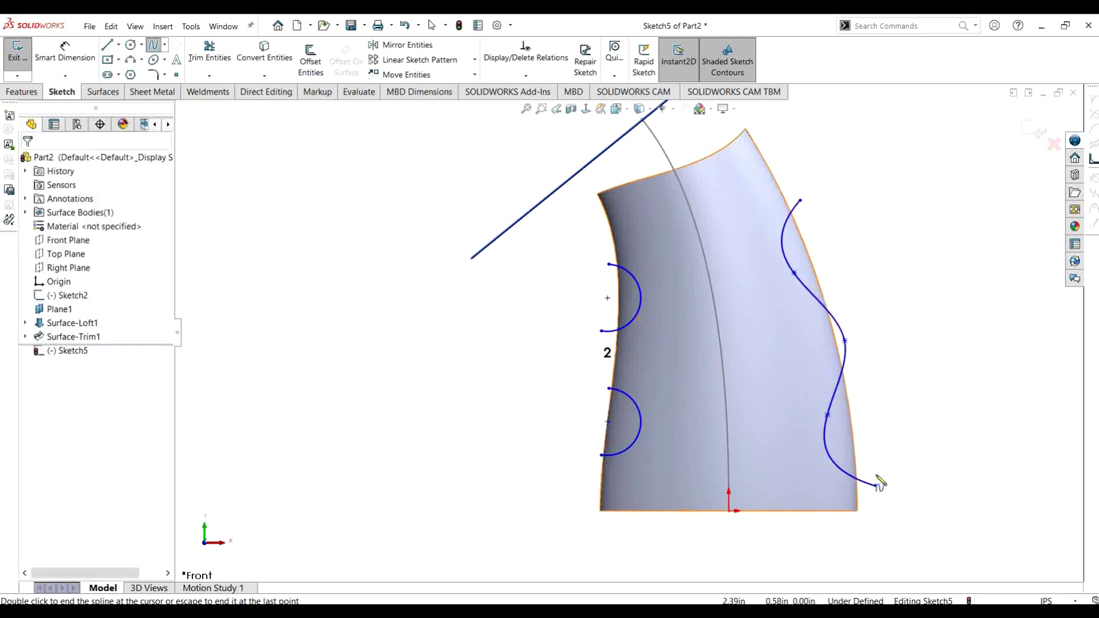
left_click(18, 52)
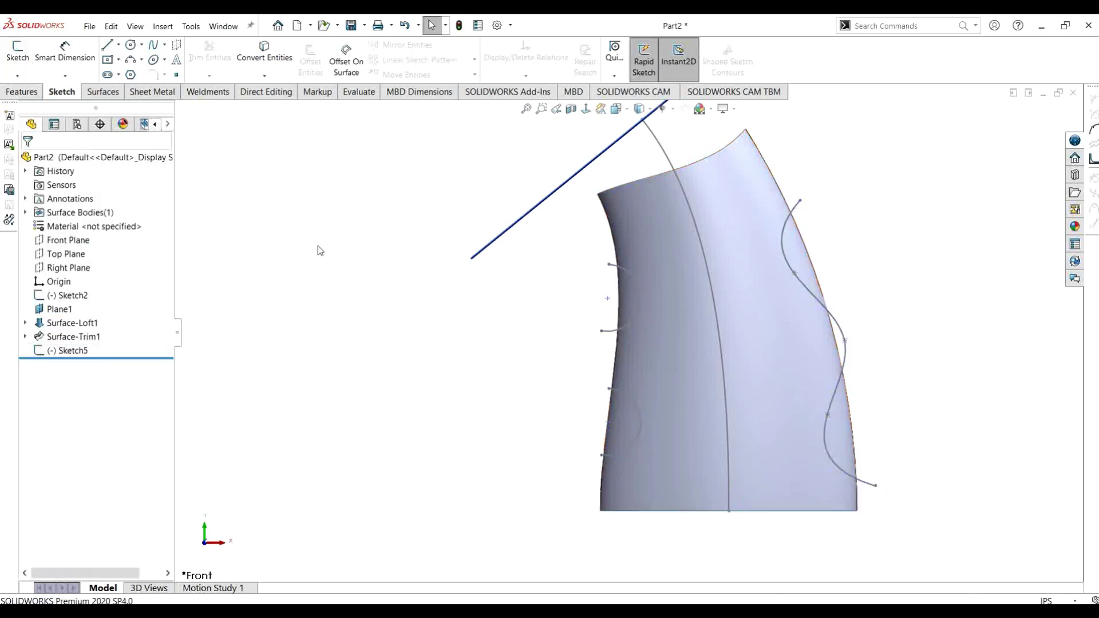
Trim the surface with the arc-and-spline sketch as a Standard trim tool, removing the two arc regions and the two regions outside the spline.
left_click(104, 92)
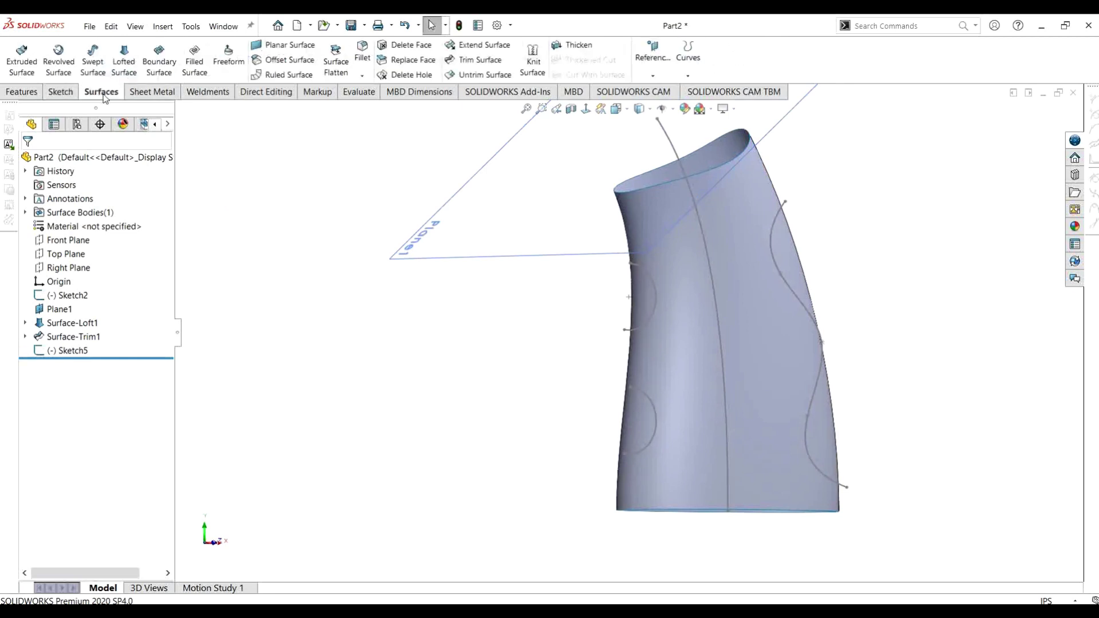
left_click(483, 61)
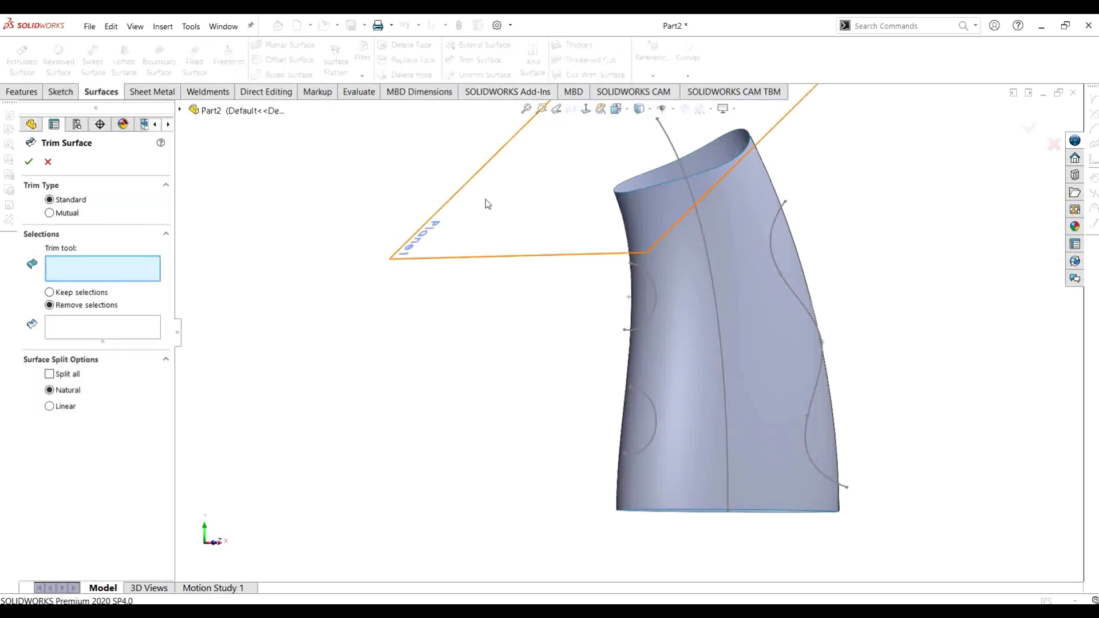
left_click(653, 291)
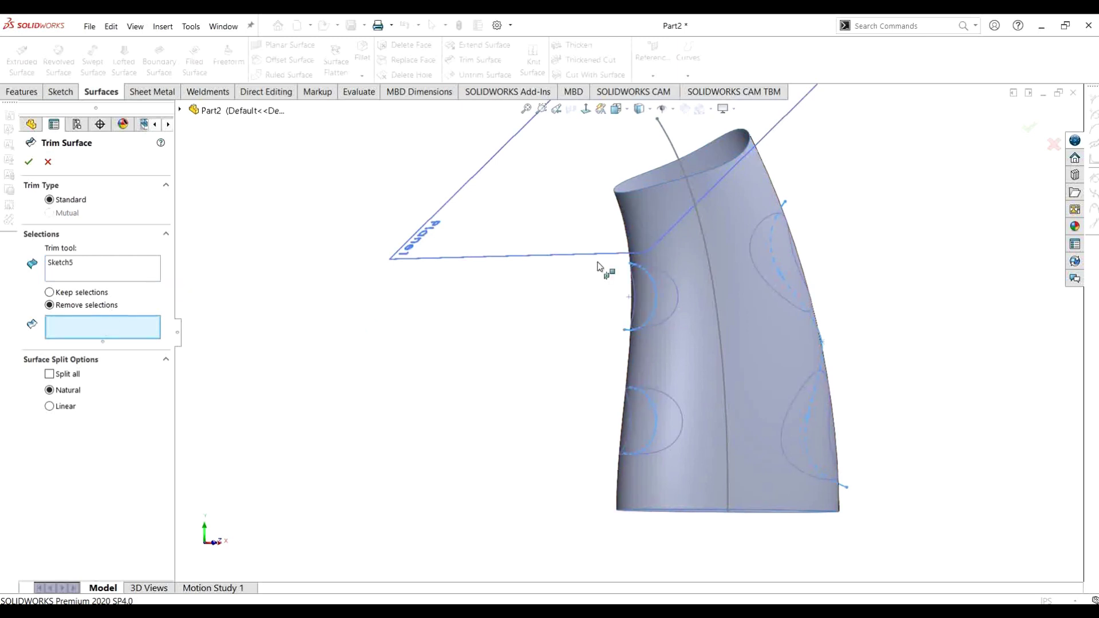
left_click(651, 297)
left_click(651, 417)
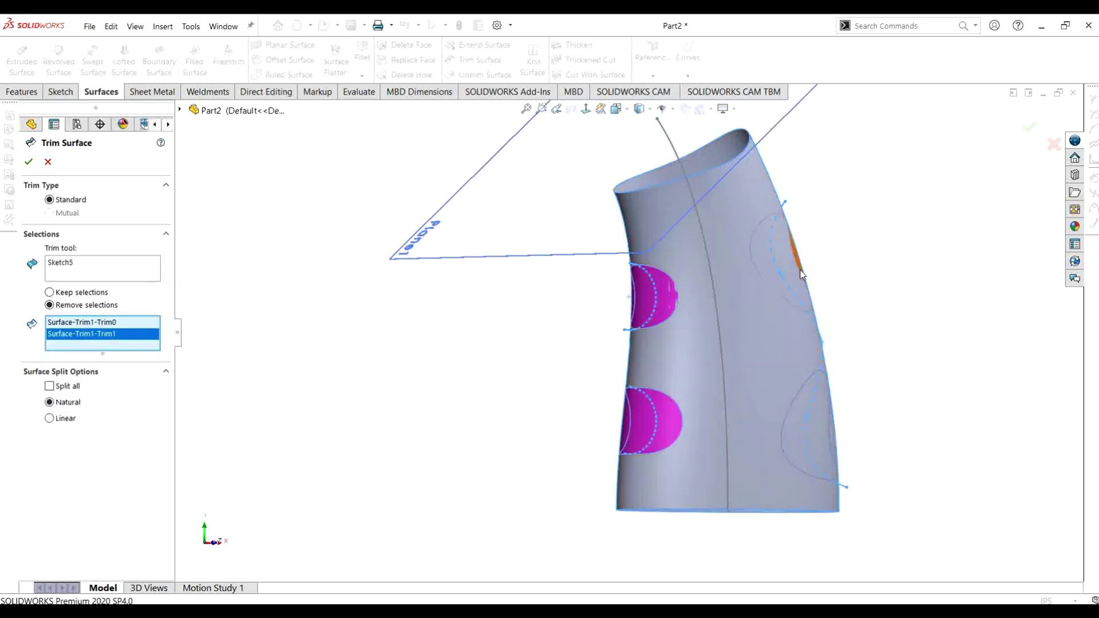
left_click(801, 271)
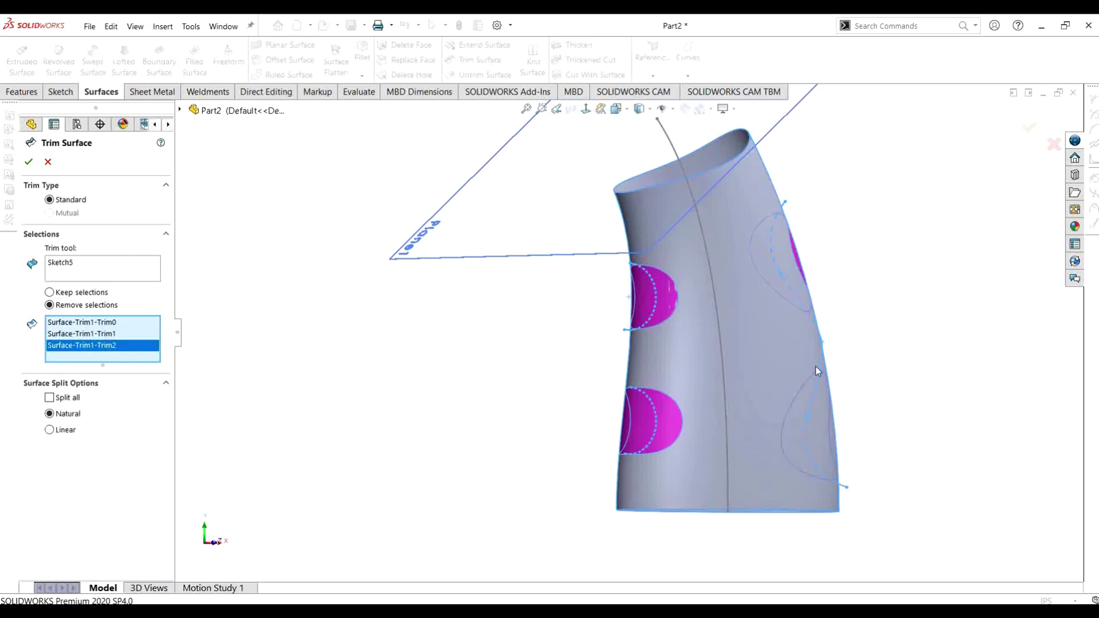
middle_click_drag(816, 368, 846, 454)
left_click(849, 447)
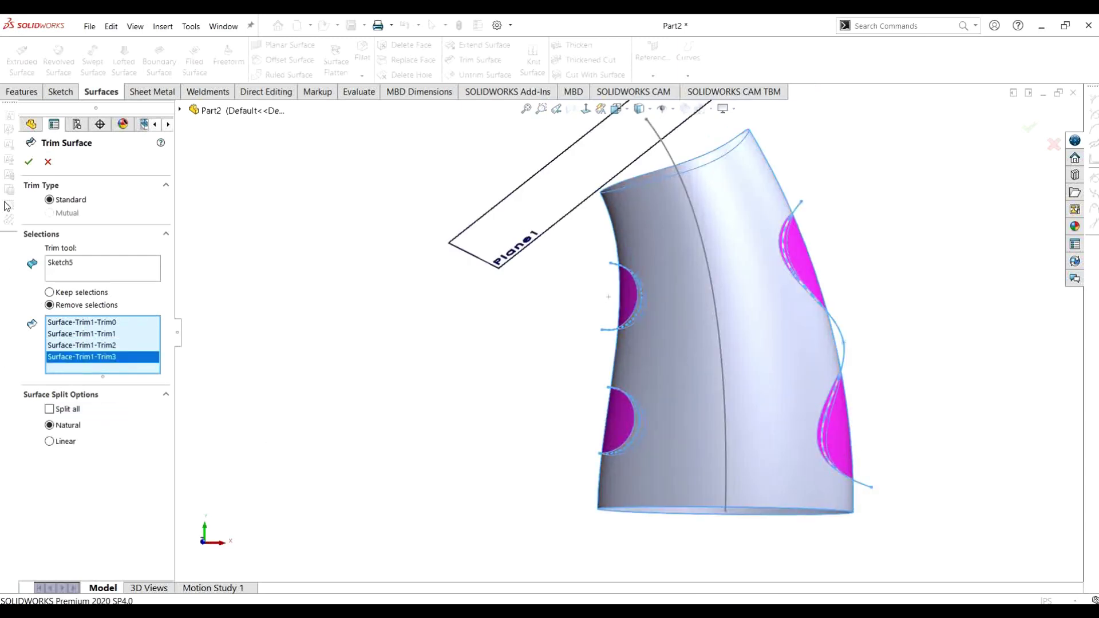
left_click(27, 162)
middle_click_drag(787, 337, 675, 447)
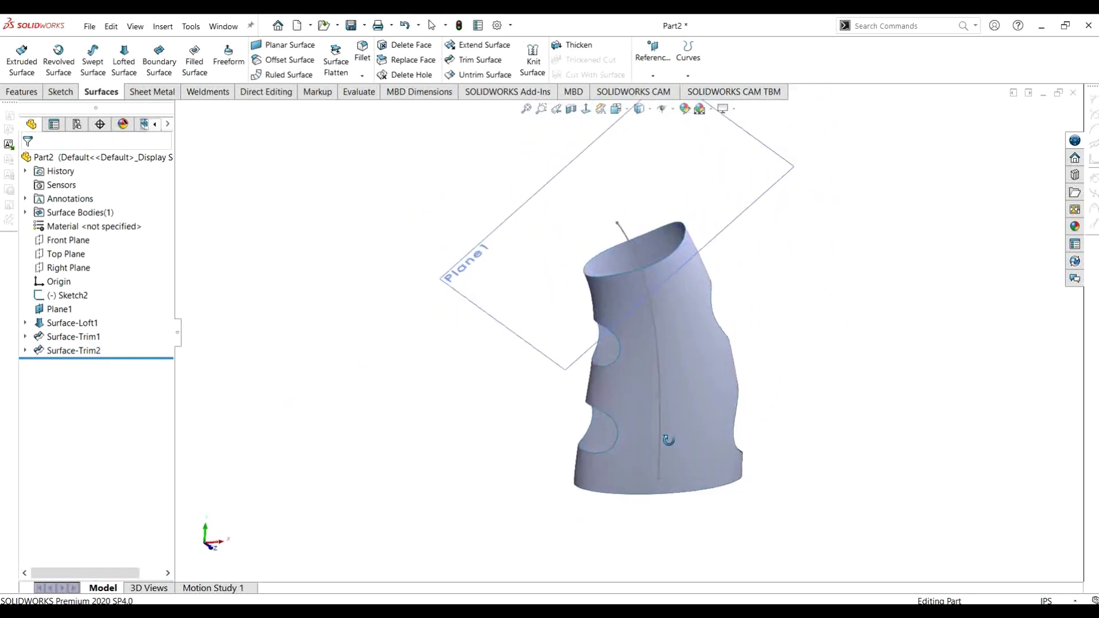
Start a sketch on the Front Plane and draw a lengthwise spline from above the surface's upper opening to its bottom edge.
left_click(65, 240)
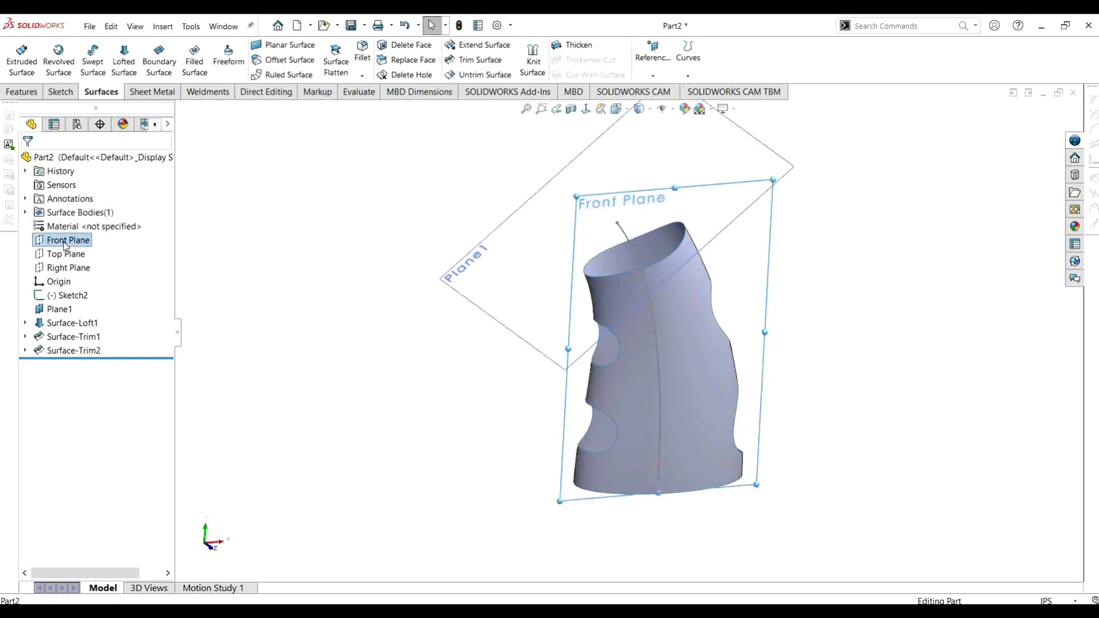
left_click(60, 91)
left_click(17, 58)
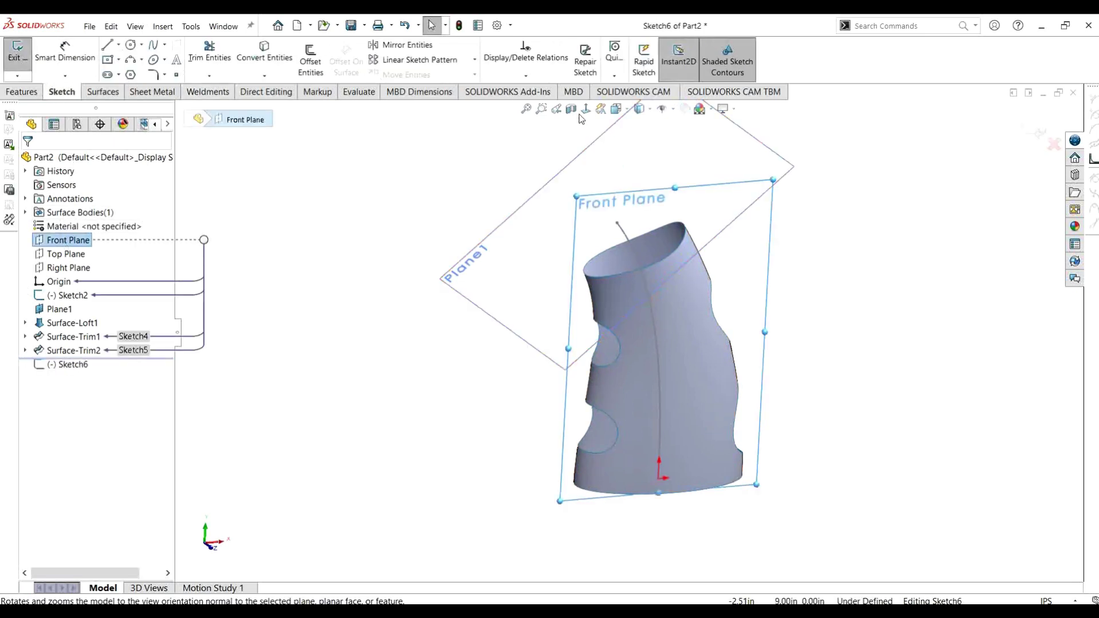
left_click(153, 47)
left_click(584, 194)
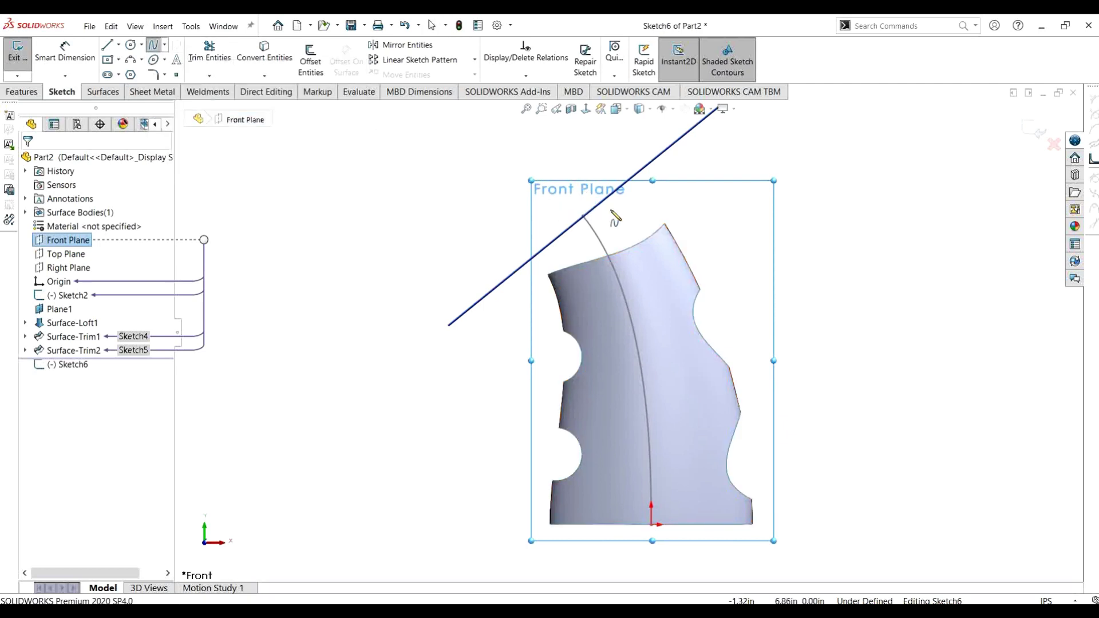
left_click(651, 395)
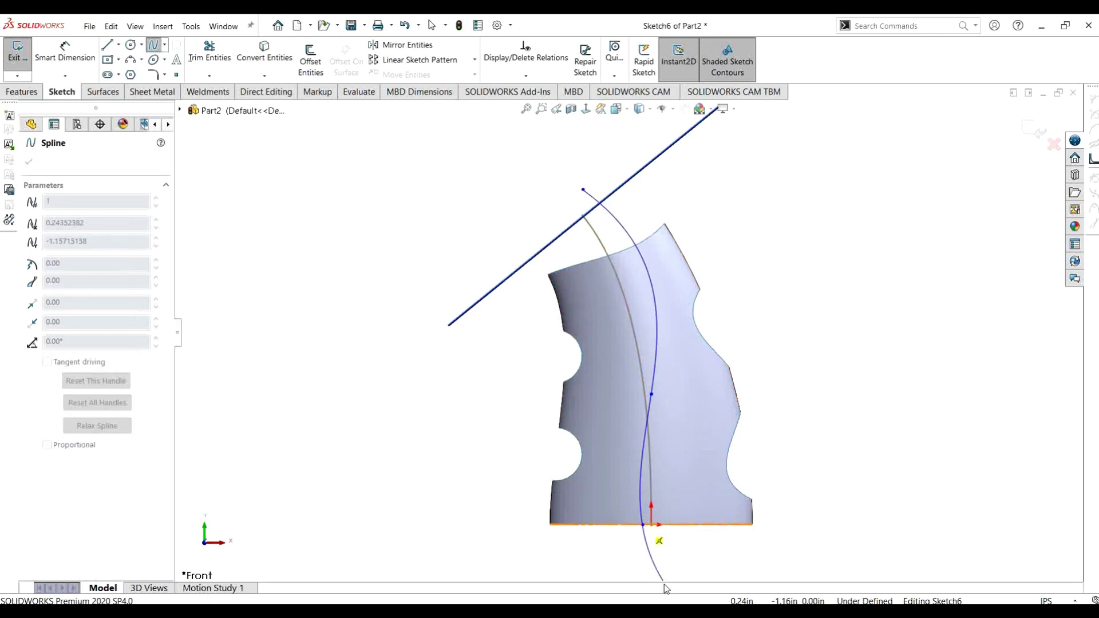
key("Escape")
Move the lengthwise spline's lower endpoint to about 0.6 in below the surface's bottom edge, and close the sketch.
middle_click_drag(660, 509, 682, 539)
left_click(661, 517)
left_click_drag(638, 520, 651, 589)
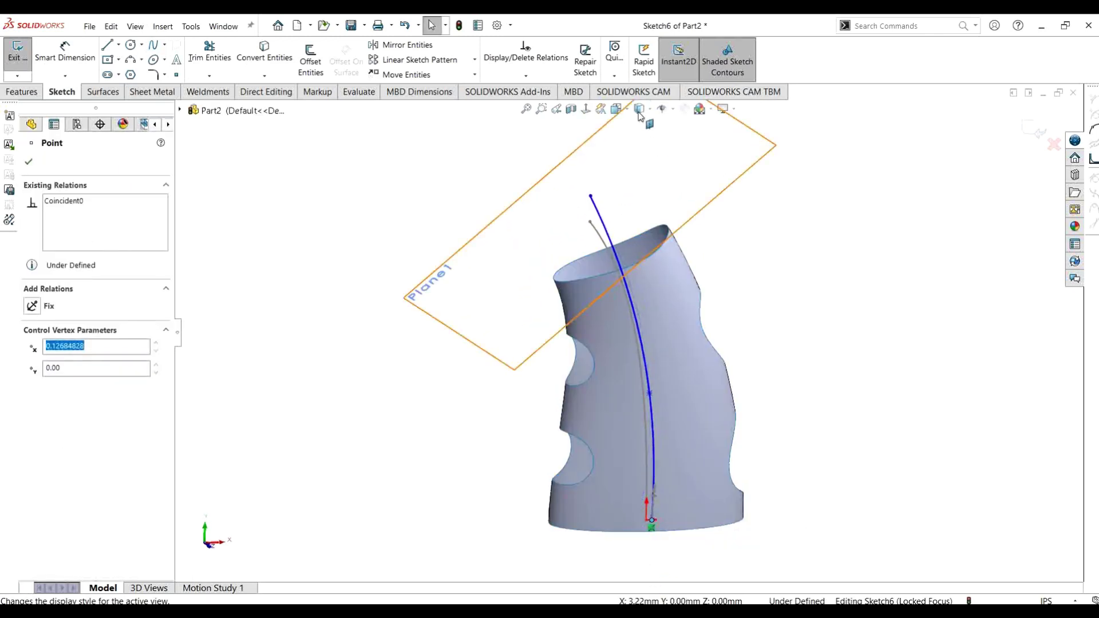
left_click(587, 110)
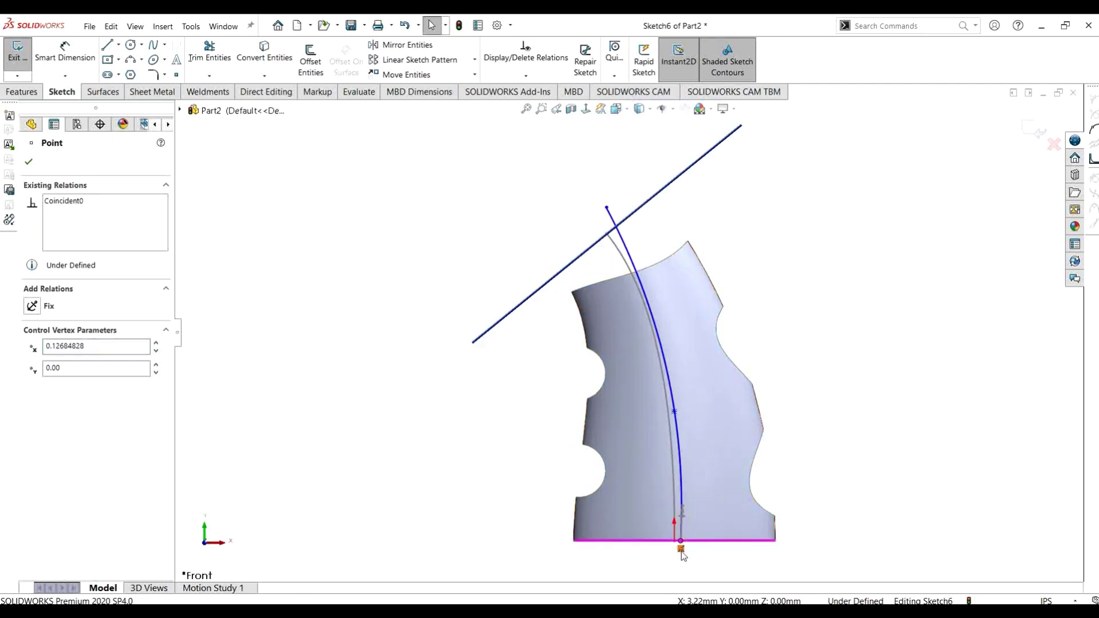
left_click_drag(681, 540, 683, 574)
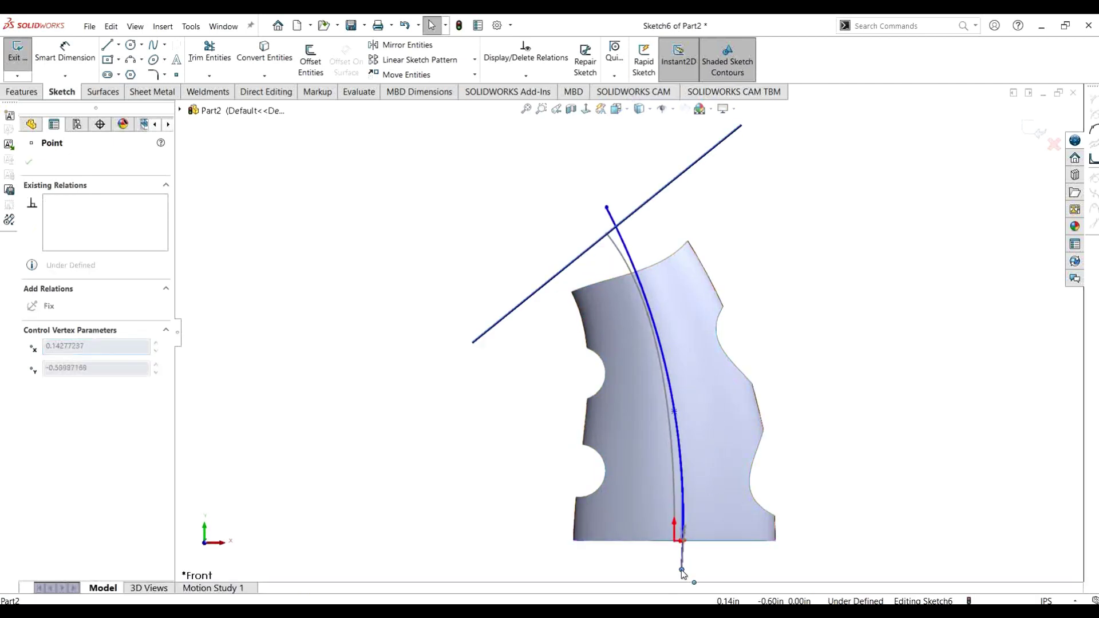
left_click(17, 53)
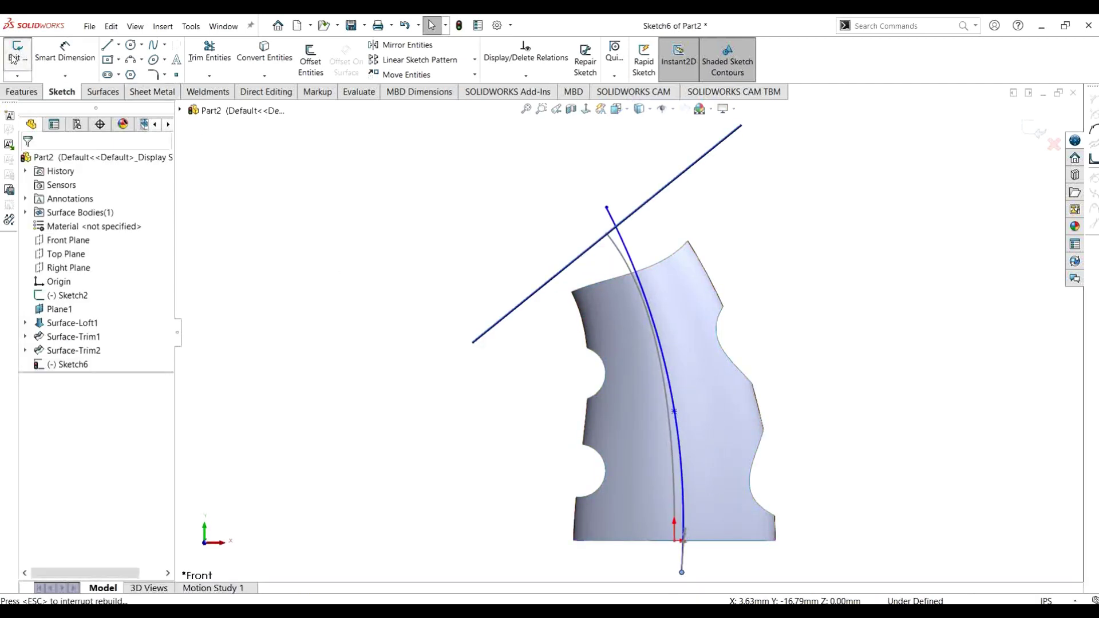
Extrude the lengthwise spline as a surface with a Mid Plane end condition and a depth of 2.80 in.
left_click(103, 96)
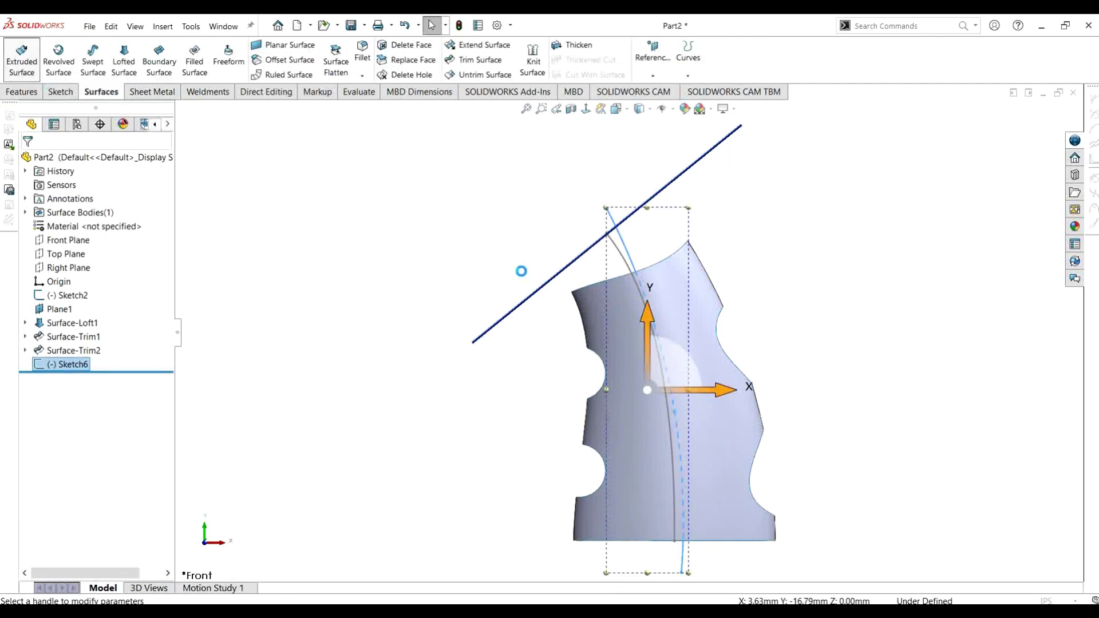
left_click(86, 241)
left_click(63, 301)
left_click(161, 290)
left_click(160, 289)
left_click(161, 289)
left_click(161, 290)
left_click(161, 289)
left_click(161, 289)
left_click(160, 289)
left_click(161, 289)
left_click(157, 289)
left_click(157, 289)
left_click(156, 289)
left_click(156, 289)
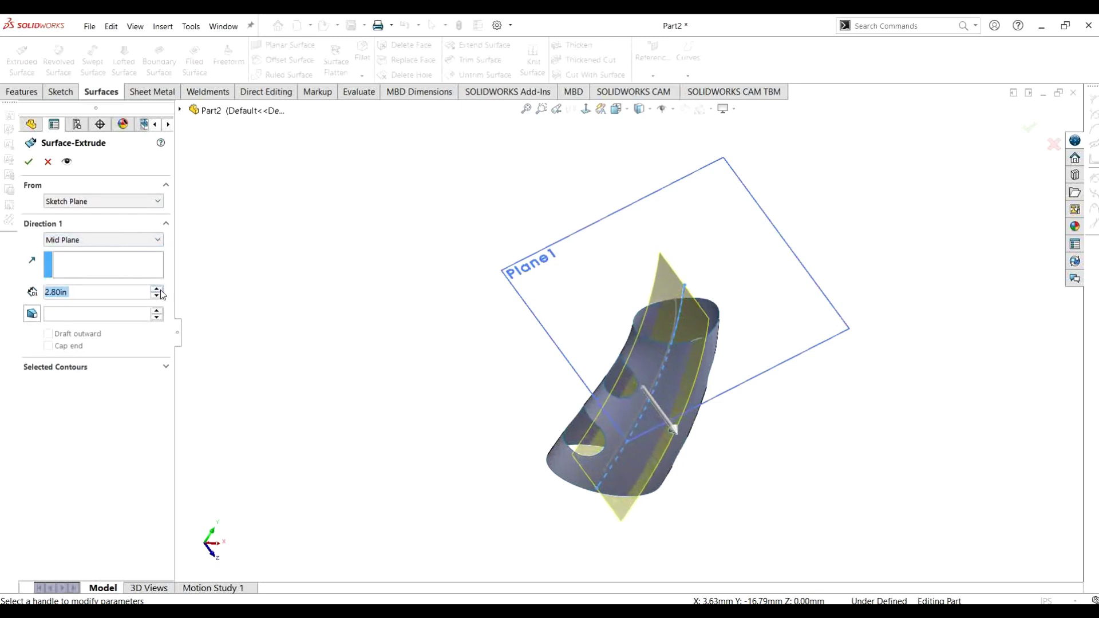
scroll(801, 400, "down", 2)
middle_click_drag(790, 336, 208, 254)
left_click(30, 161)
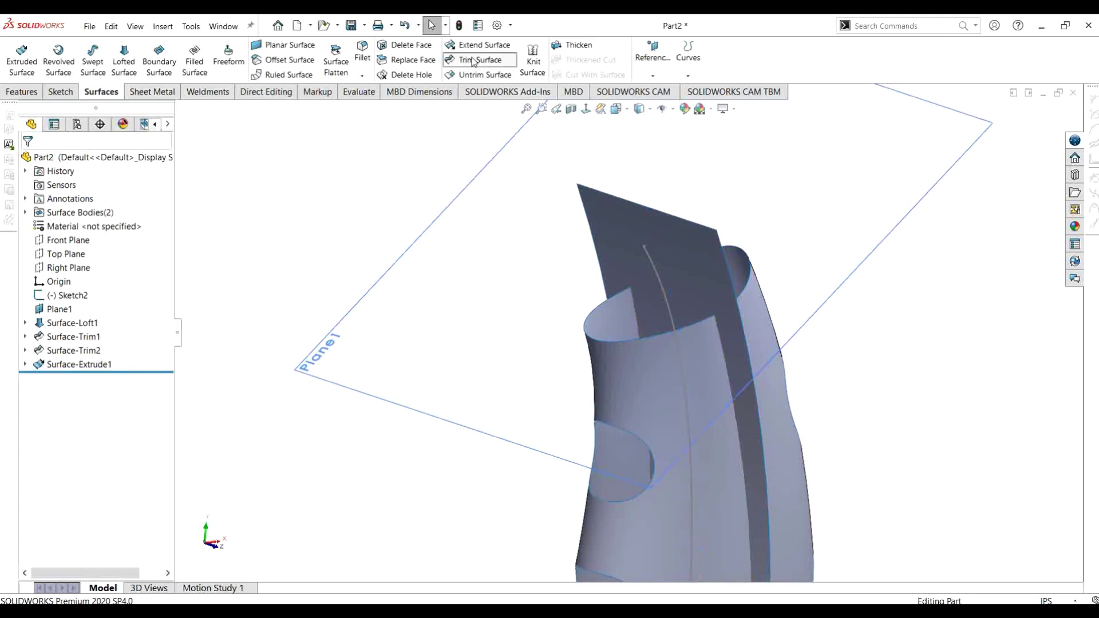
Trim the lofted surface with the extruded surface as a Standard trim tool, removing the half with the semicircular cutouts.
left_click(475, 60)
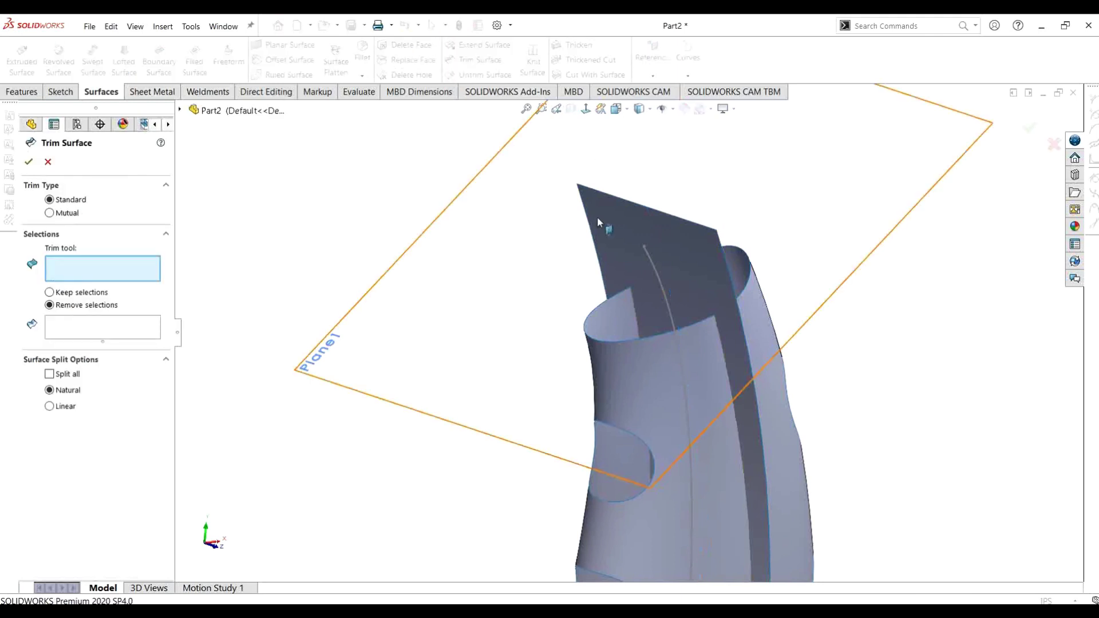
left_click(706, 253)
middle_click_drag(706, 253, 699, 334)
mouse_move(659, 380)
middle_mouse_down()
mouse_move(711, 461)
mouse_move(643, 392)
mouse_move(662, 397)
middle_mouse_up()
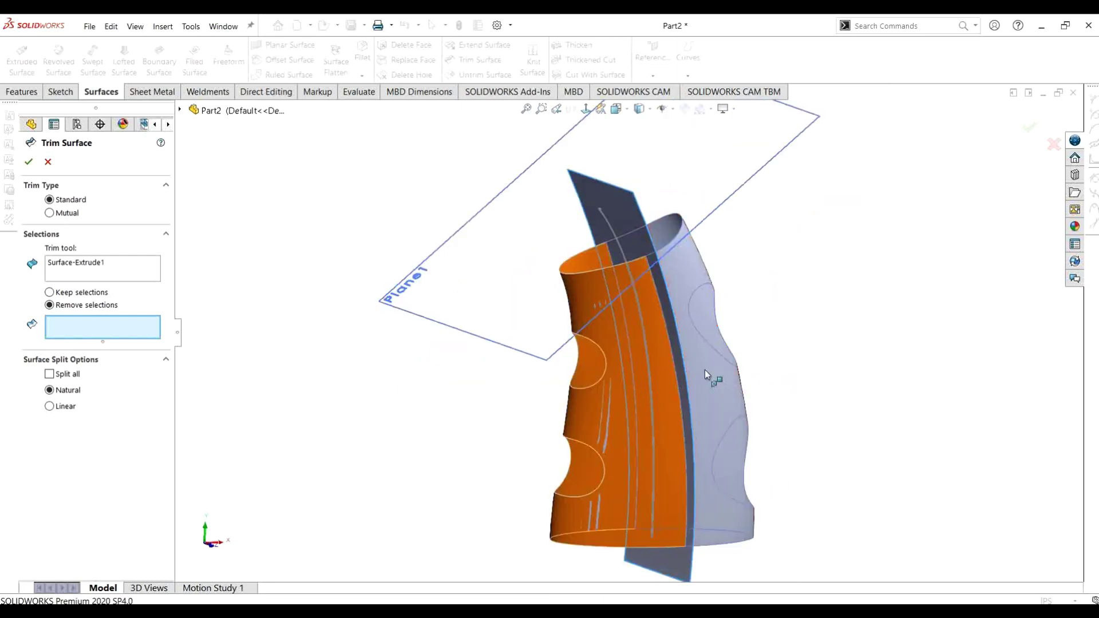
left_click(578, 395)
left_click(29, 162)
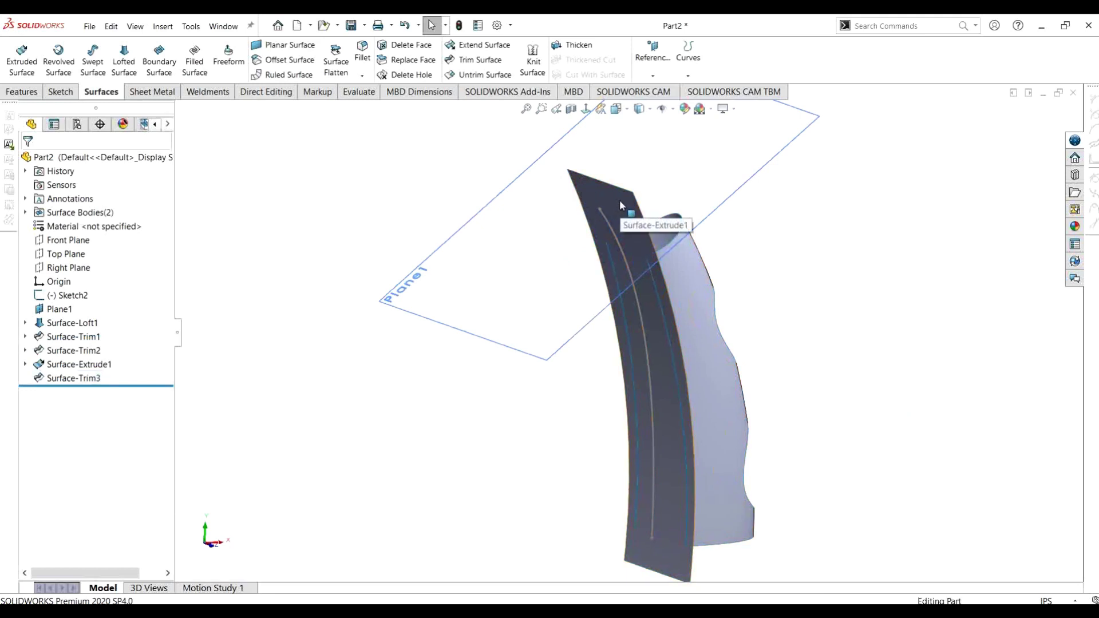
Trim the extruded surface using the remaining lofted half as the Standard trim tool, removing the portion that extends outside it.
left_click(479, 60)
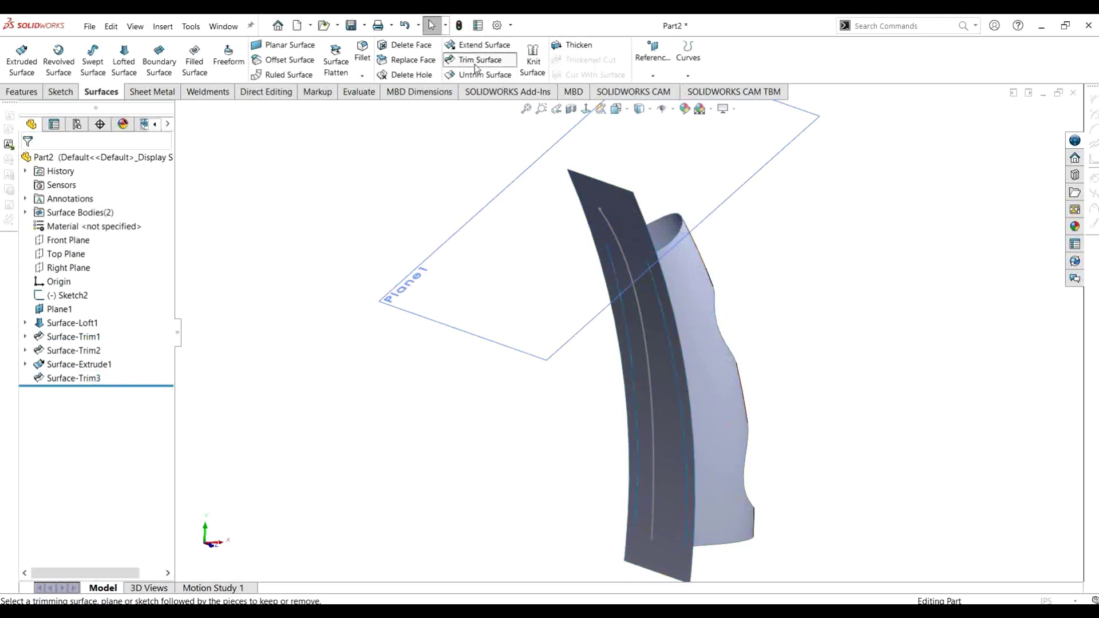
left_click(681, 278)
middle_click_drag(688, 277, 791, 238)
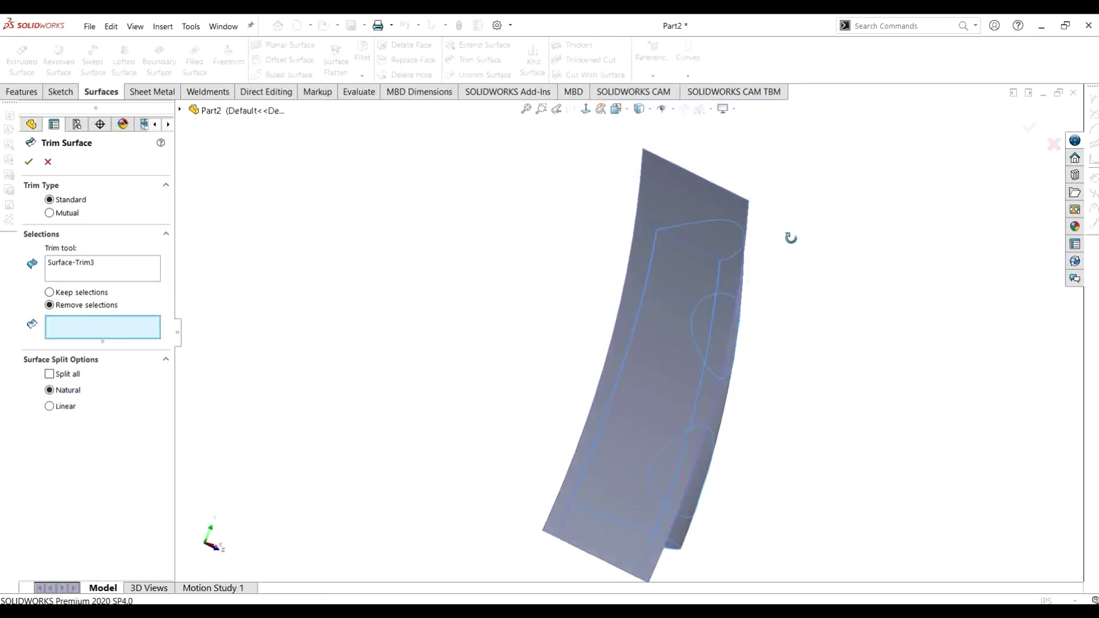
left_click(709, 214)
middle_click_drag(873, 327, 802, 252)
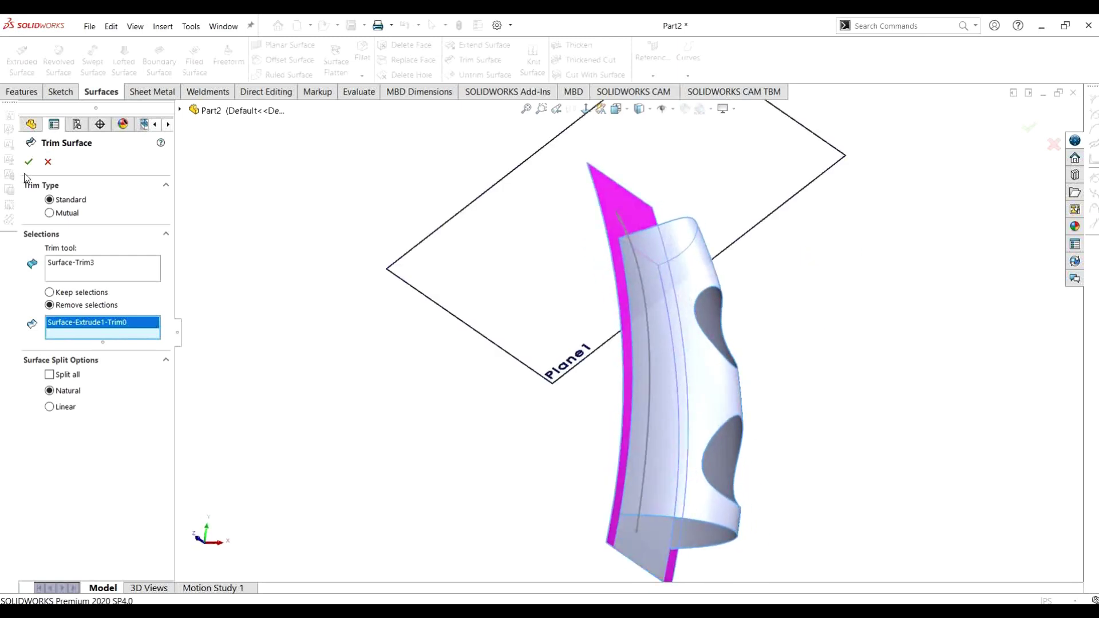
key("Return")
middle_click_drag(869, 238, 664, 372)
middle_click_drag(749, 319, 693, 380)
scroll(693, 380, "down", 2)
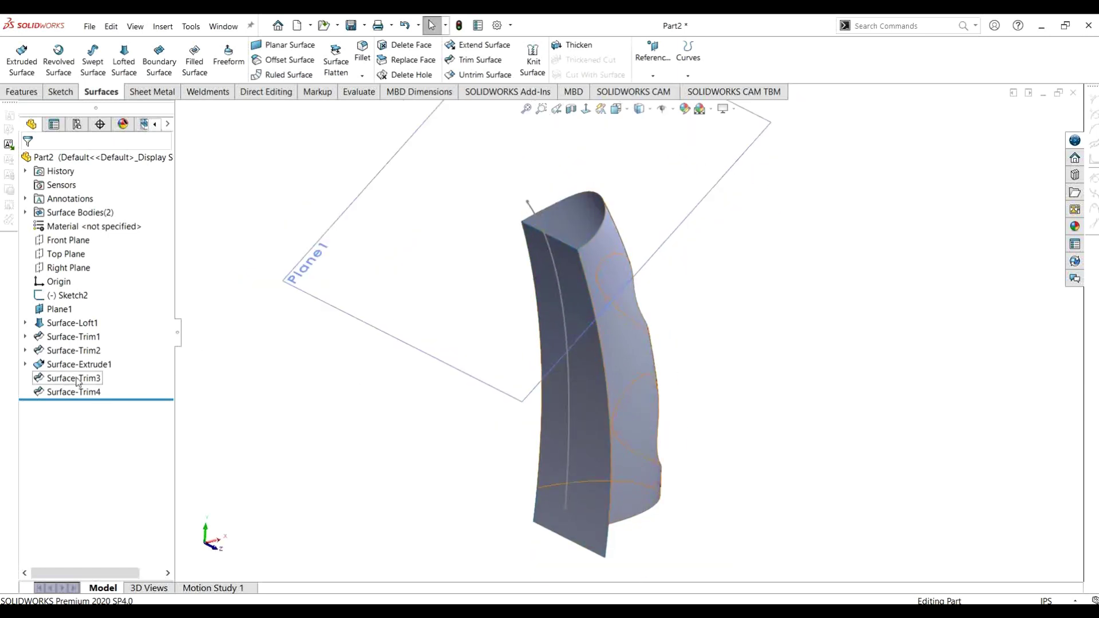
Delete the trim of the extruded surface, Surface-Trim4, and the trim of the lofted surface, Surface-Trim3.
double_click(26, 211)
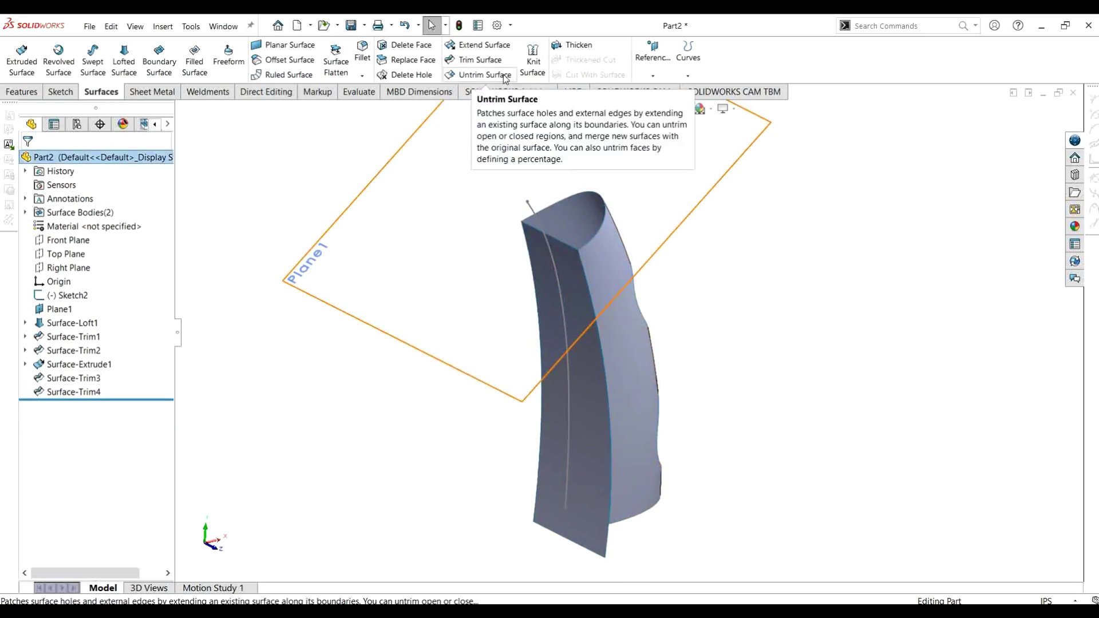
right_click(80, 379)
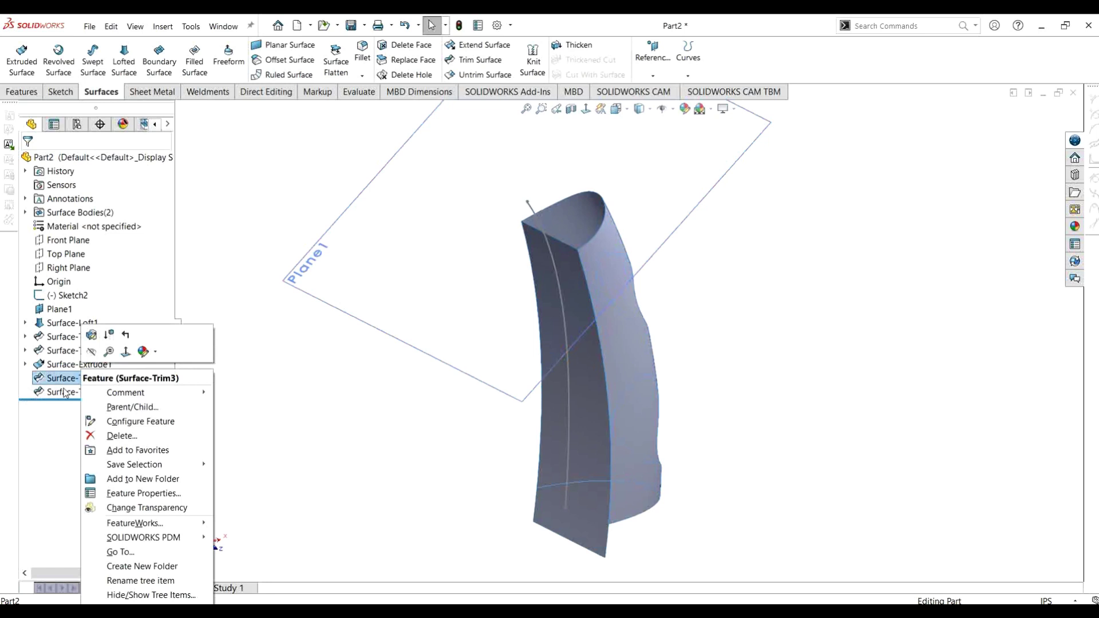
right_click(65, 393)
left_click(103, 437)
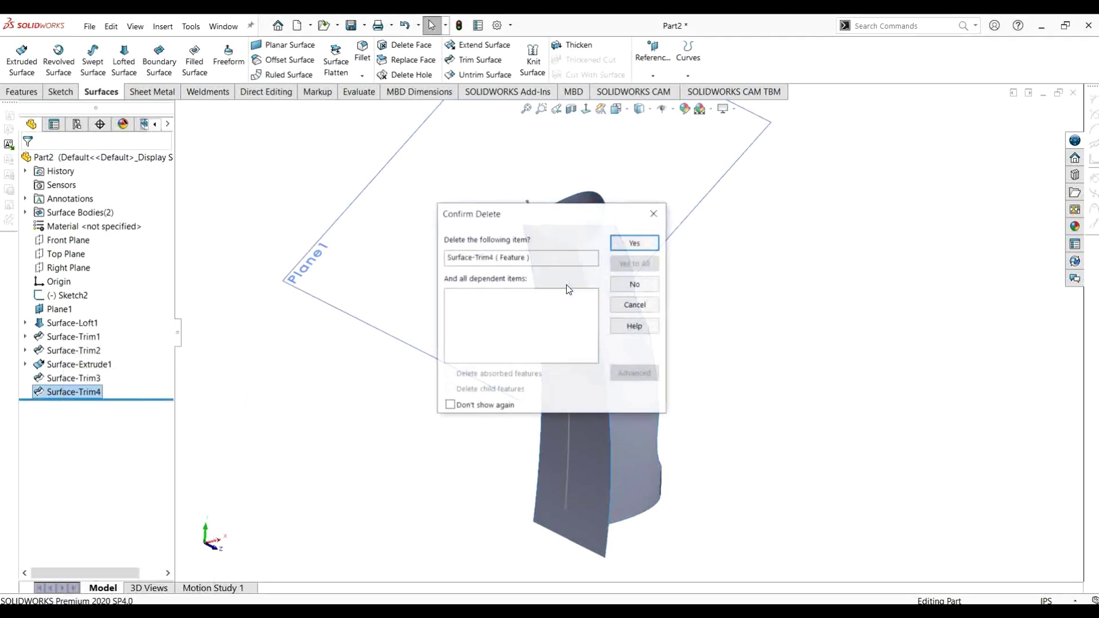
left_click(633, 240)
right_click(67, 379)
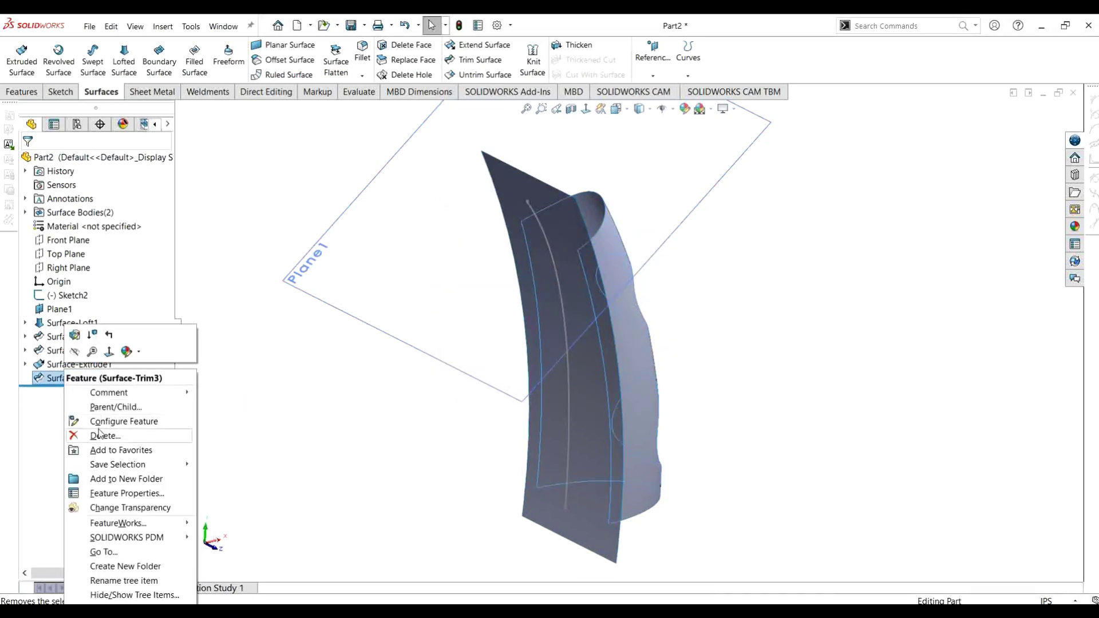
left_click(103, 436)
left_click(633, 241)
Hide the extruded surface body and turn off the display of all item types, including the plane and sketches.
left_click(551, 218)
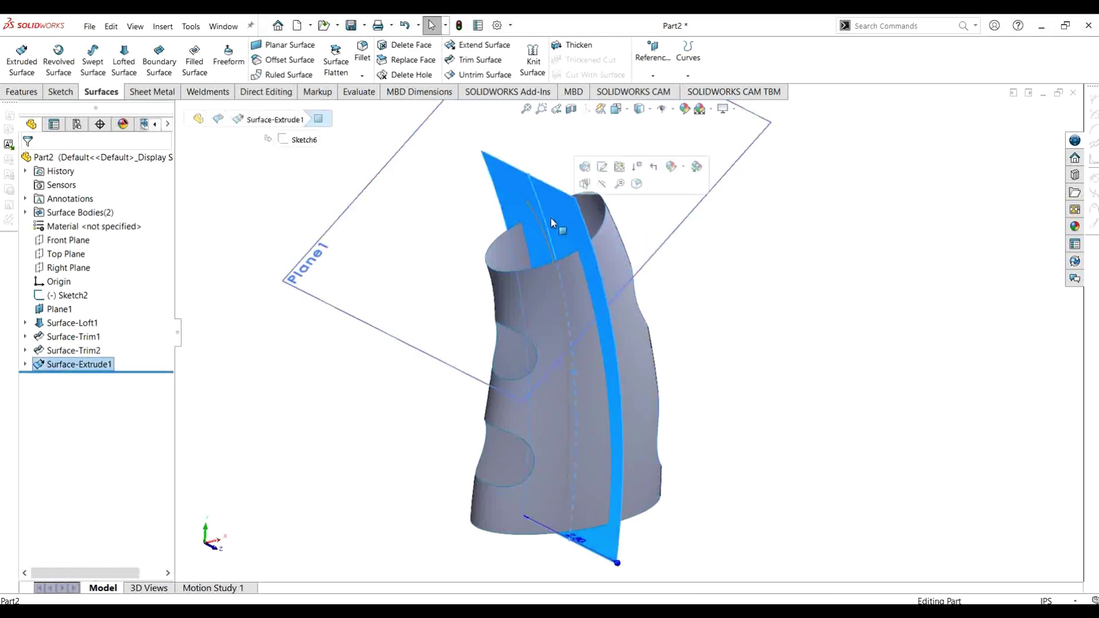
left_click(601, 183)
scroll(730, 289, "up", 2)
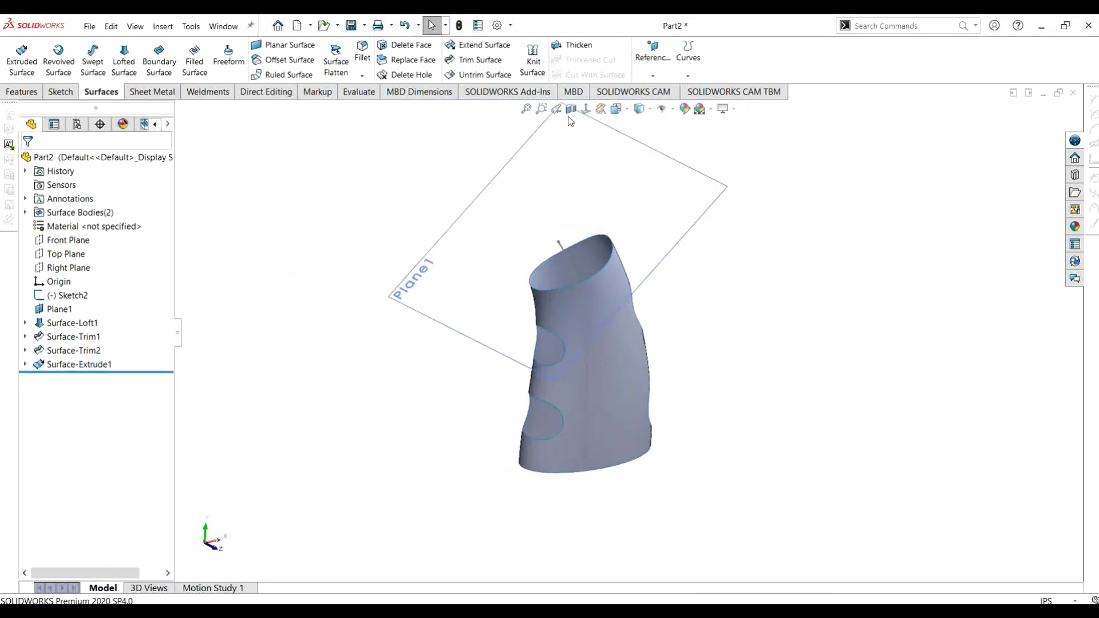
left_click(662, 108)
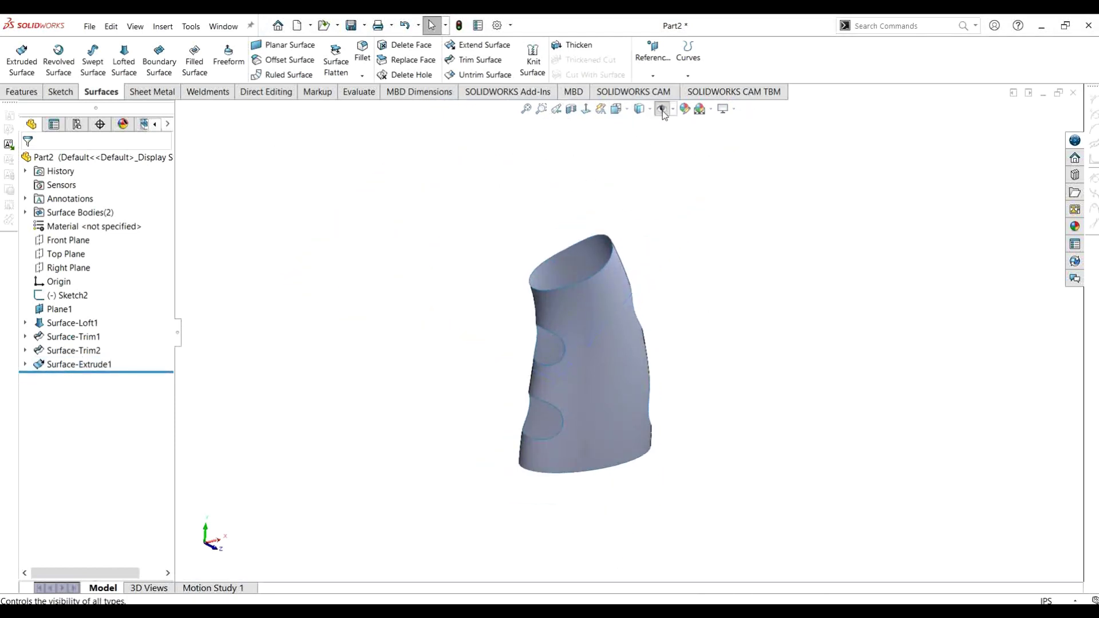
scroll(744, 186, "down", 1)
scroll(584, 436, "down", 2)
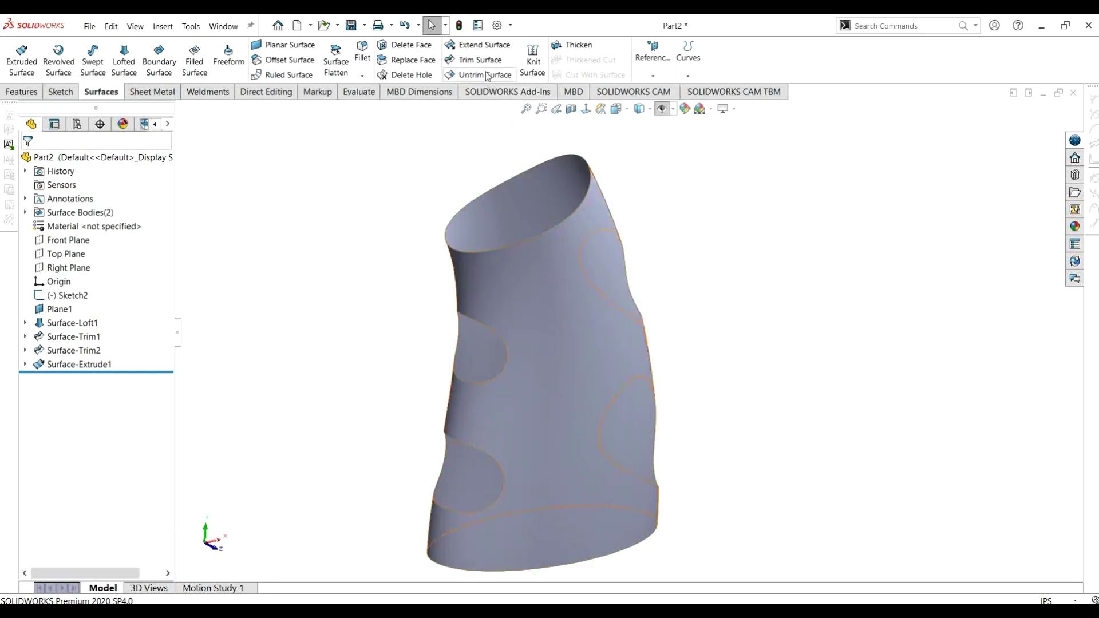
Start an Untrim Surface and try it on the open bottom edge of the lofted surface, clearing that selection.
middle_click_drag(641, 402, 482, 216)
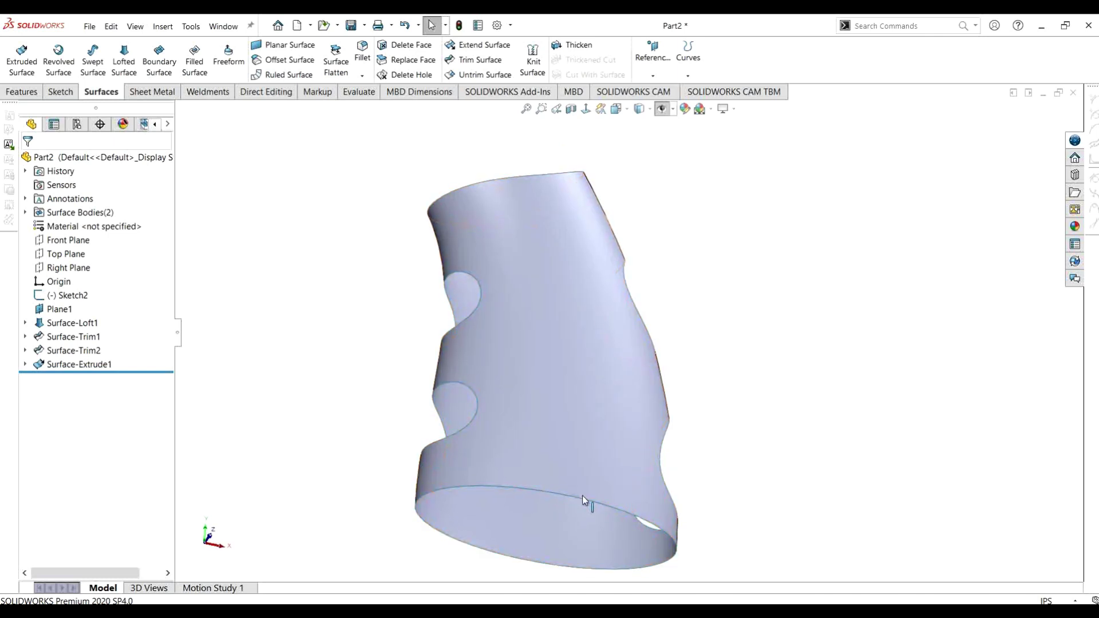
left_click(484, 74)
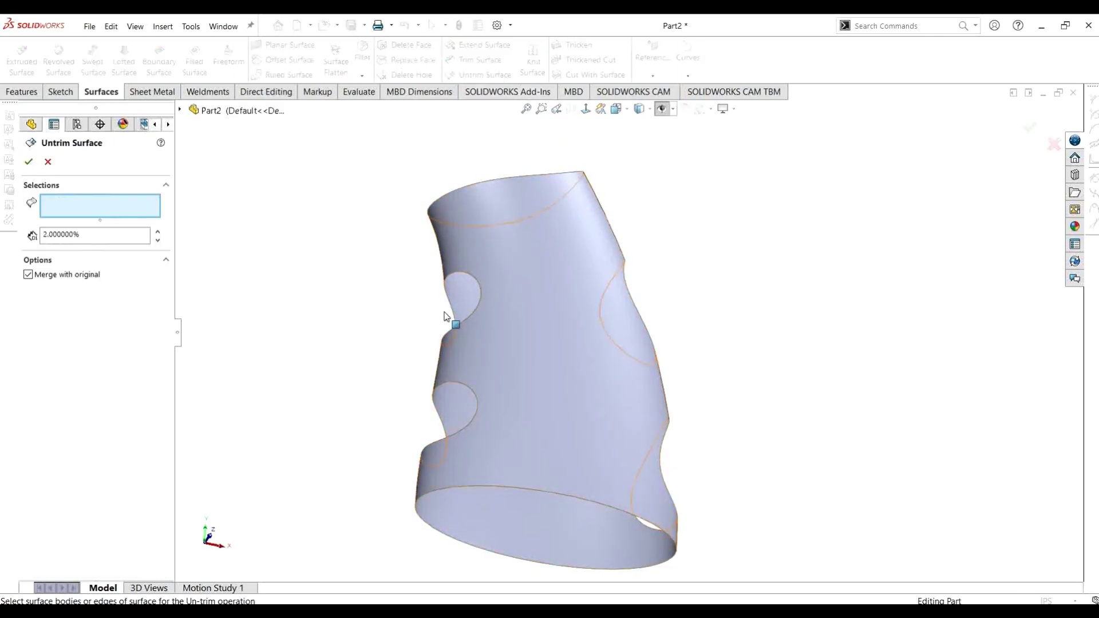
left_click(530, 487)
middle_click_drag(686, 528, 608, 559)
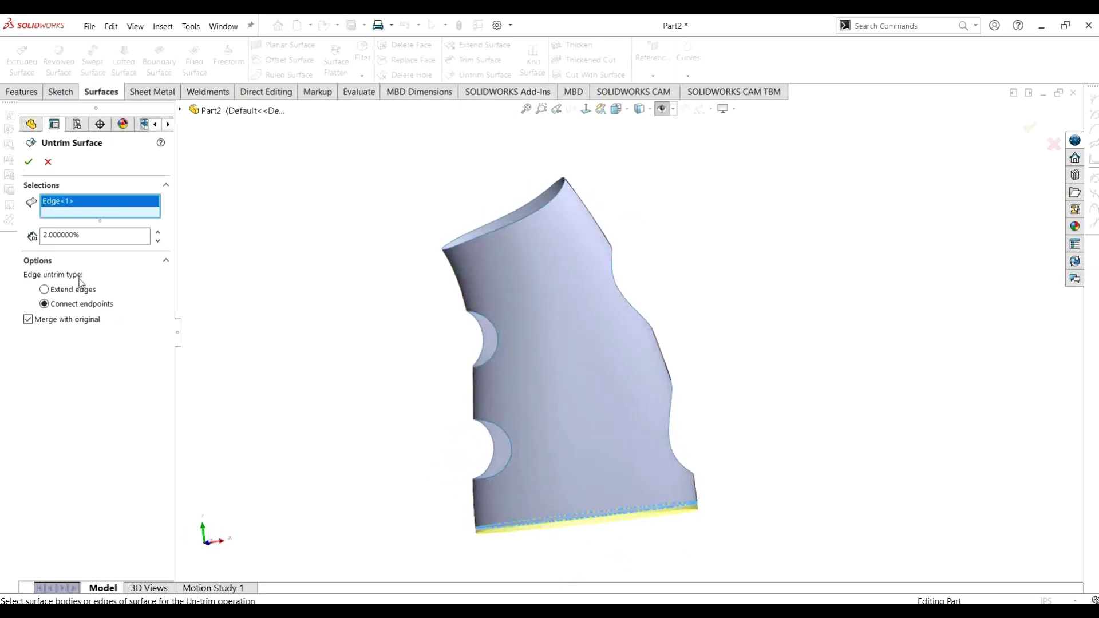
right_click(90, 201)
left_click(140, 208)
Untrim the lofted surface's lower left and upper right cutouts with Extend edges at 2% and Merge with original enabled.
middle_click_drag(483, 372, 510, 428)
scroll(509, 428, "down", 3)
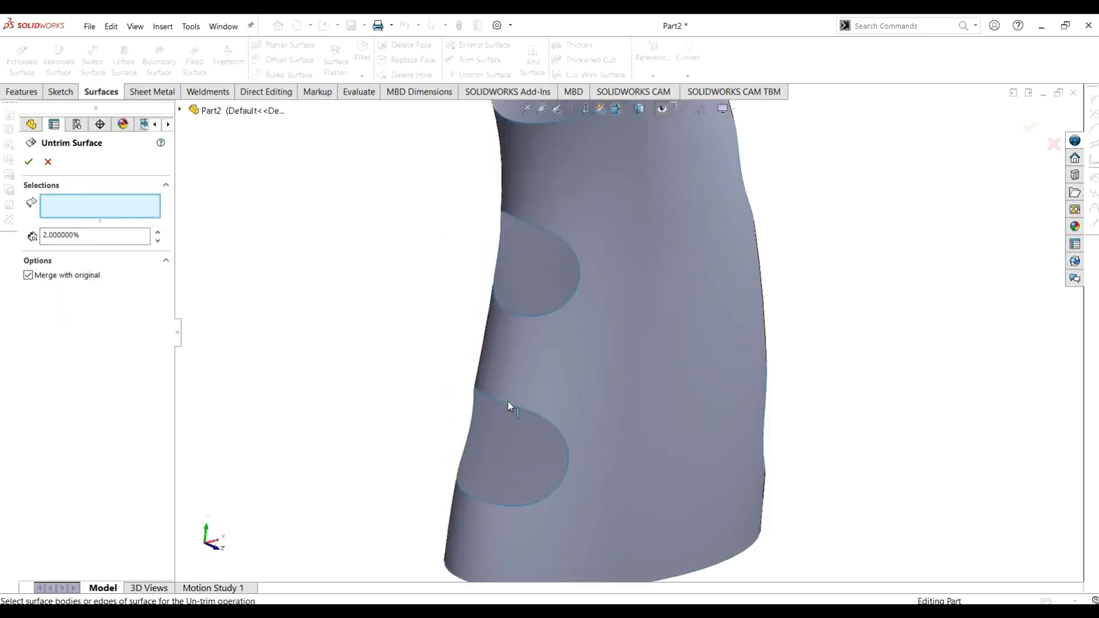
scroll(507, 397, "up", 2)
scroll(558, 421, "down", 3)
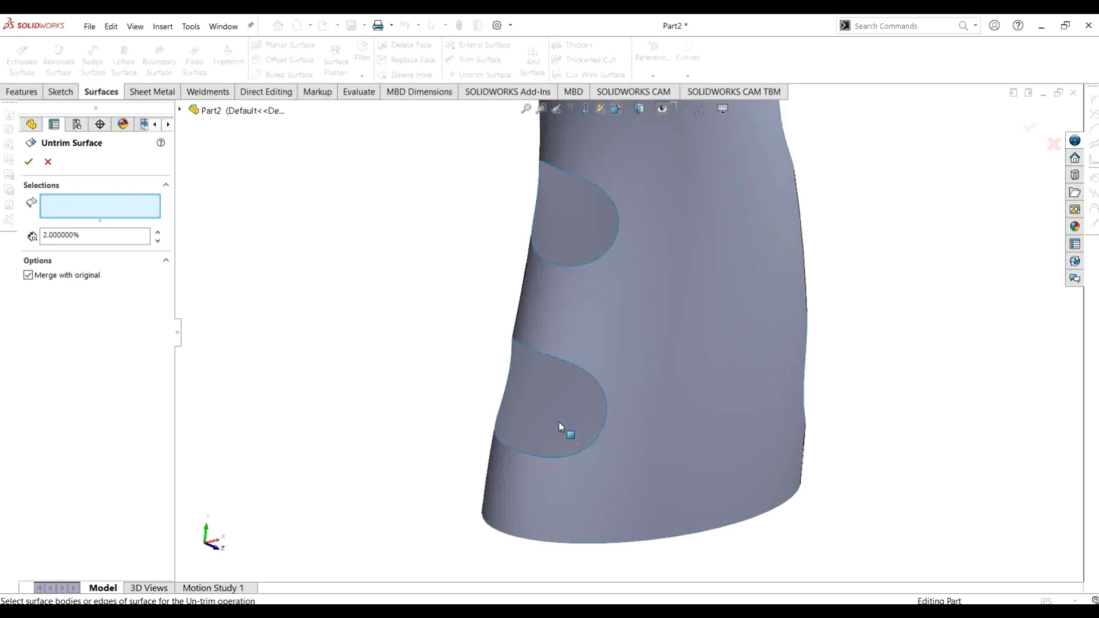
middle_click_drag(547, 378, 500, 337)
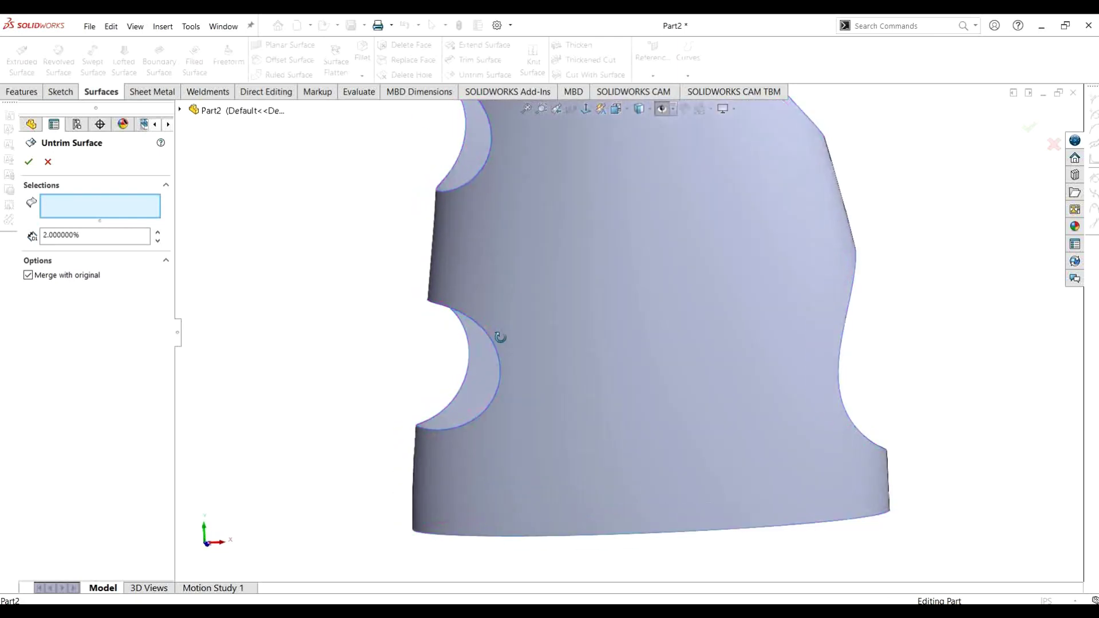
left_click(460, 311)
middle_click_drag(517, 404, 469, 375)
scroll(469, 375, "up", 6)
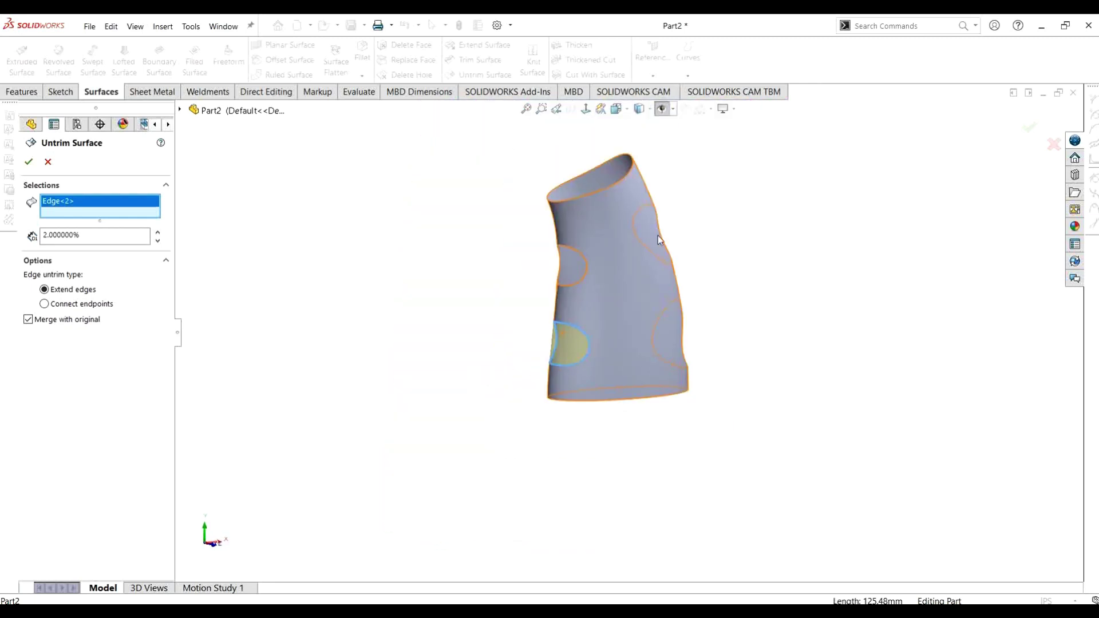
scroll(657, 235, "down", 3)
middle_click_drag(656, 335, 564, 341)
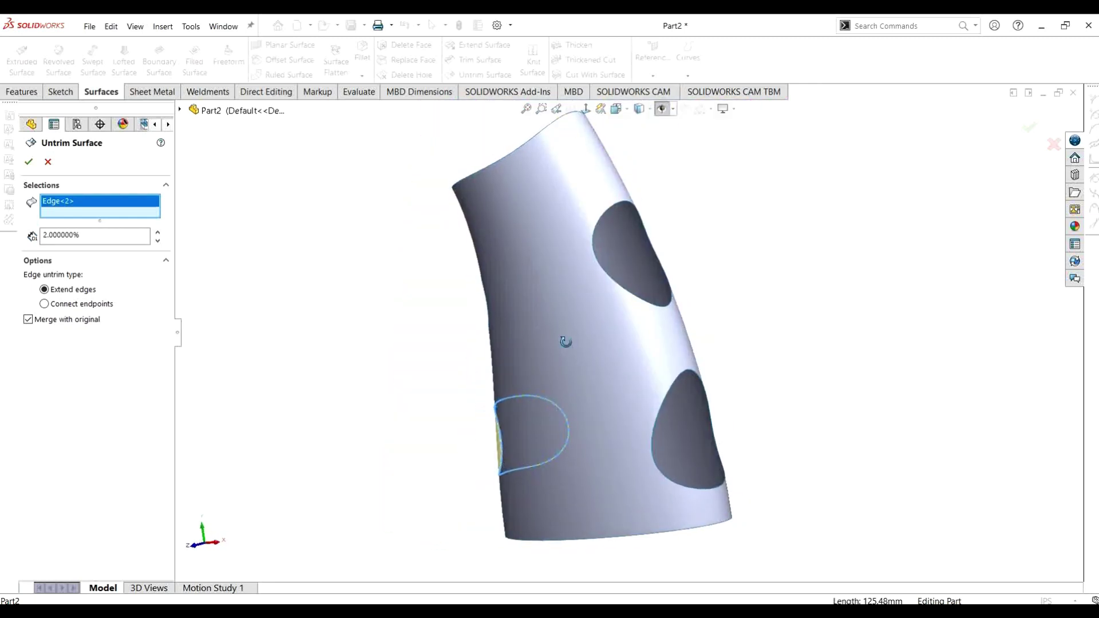
left_click(625, 204)
middle_click_drag(702, 326, 759, 327)
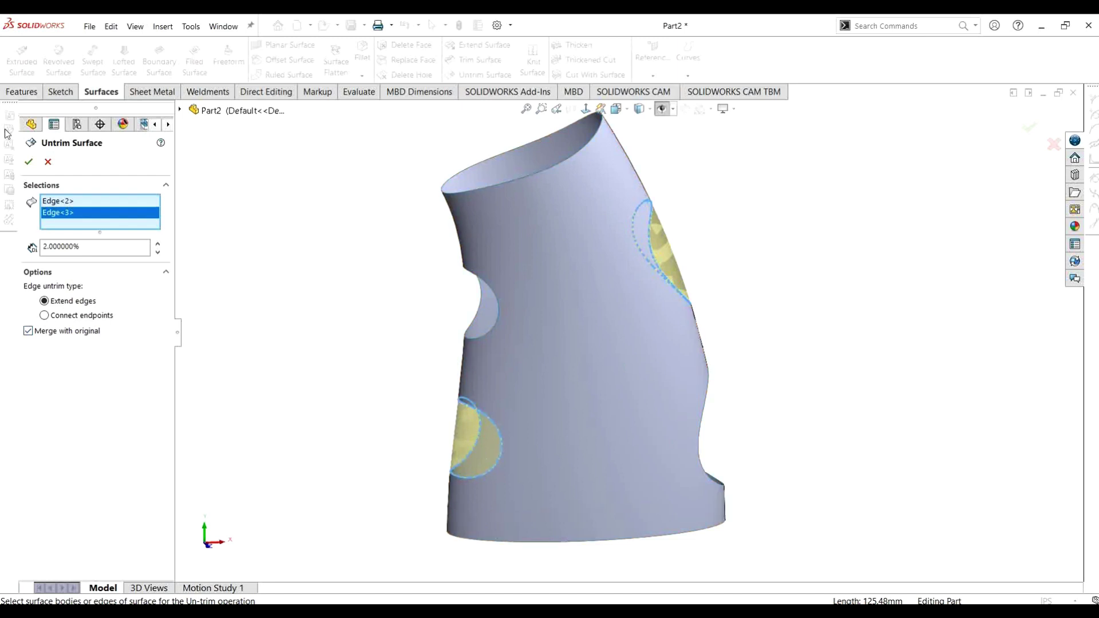
left_click(28, 163)
mouse_move(600, 355)
middle_mouse_down()
mouse_move(702, 324)
mouse_move(813, 315)
mouse_move(561, 326)
mouse_move(630, 343)
mouse_move(598, 355)
middle_mouse_up()
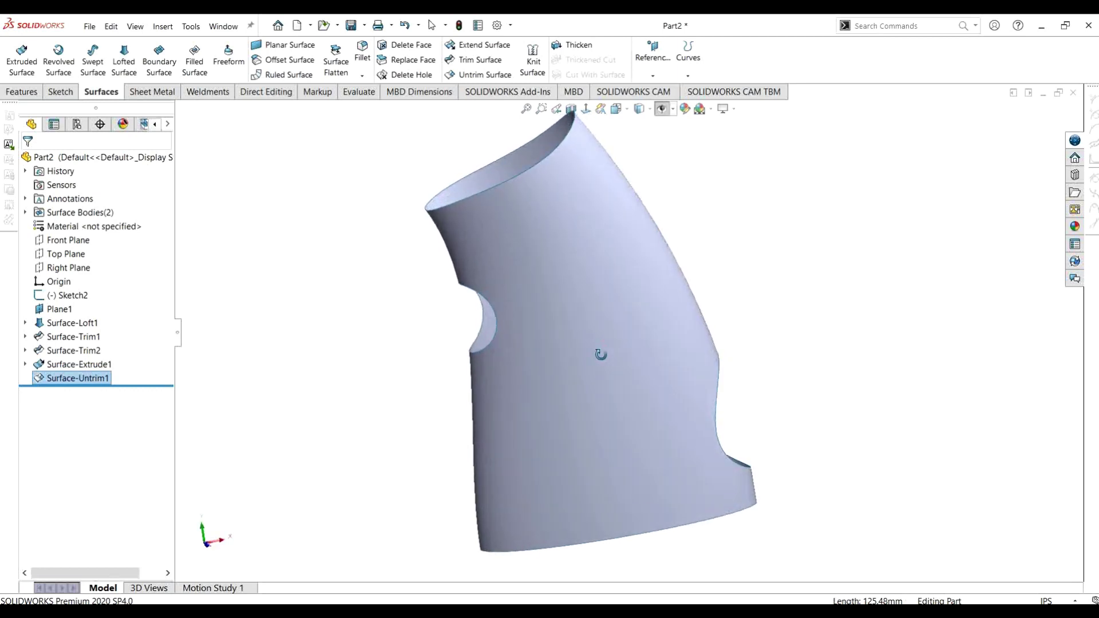
Edit Surface-Untrim1 and disable merging its patches with the original surface.
right_click(74, 382)
left_click(85, 341)
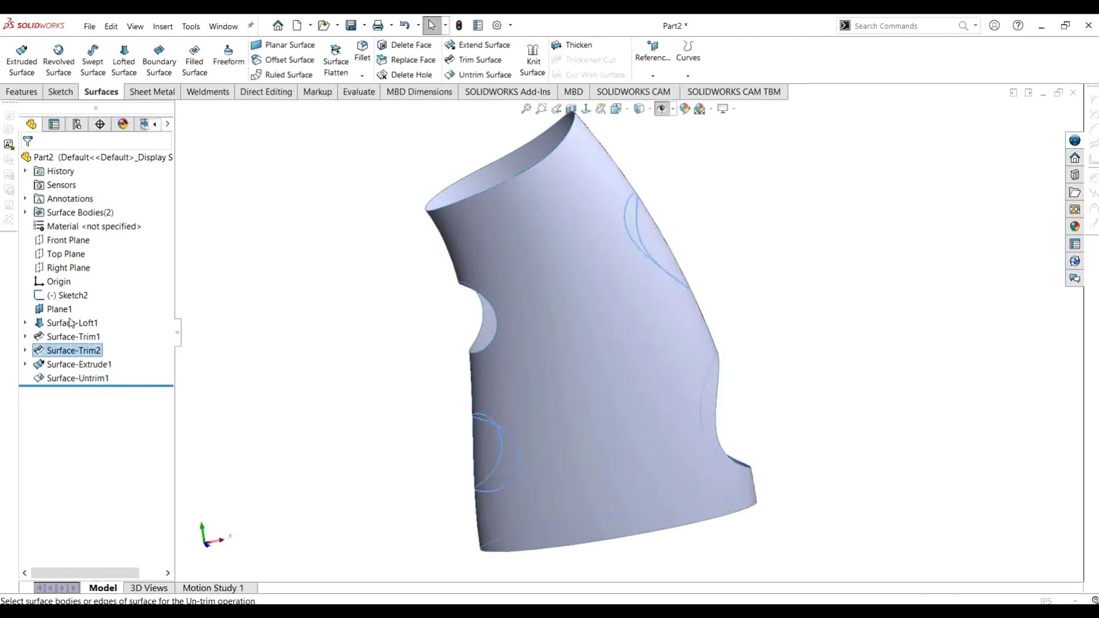
left_click(29, 163)
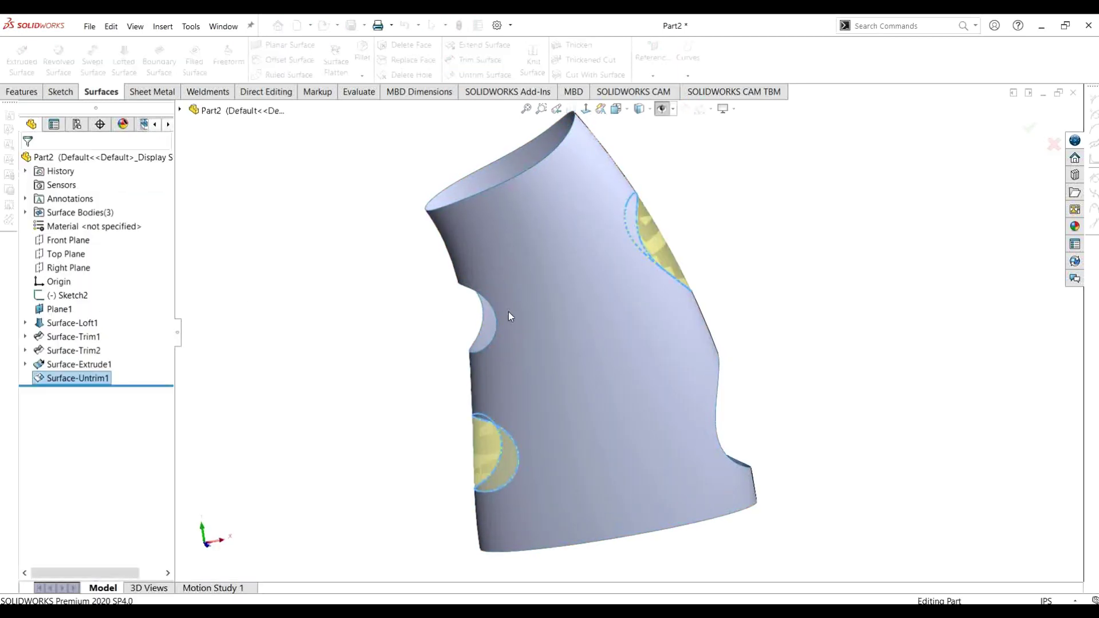
middle_click_drag(616, 371, 598, 358)
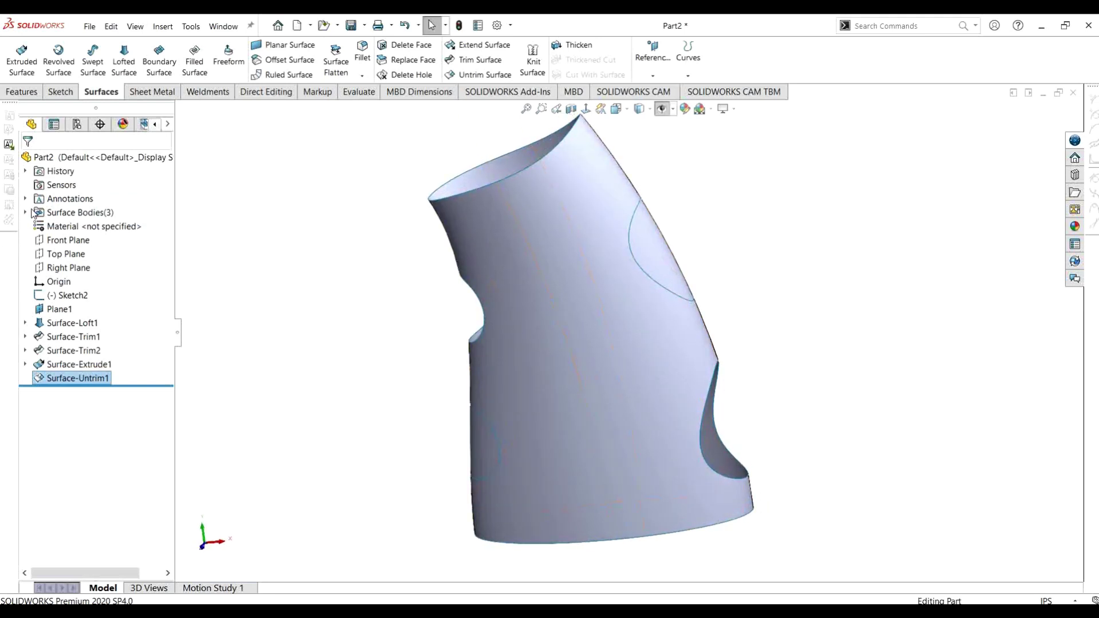
Expand the surface bodies and toggle the visibility of the Surface-Trim2 and Surface-Untrim1 bodies to examine the patches as separate bodies.
left_click(25, 212)
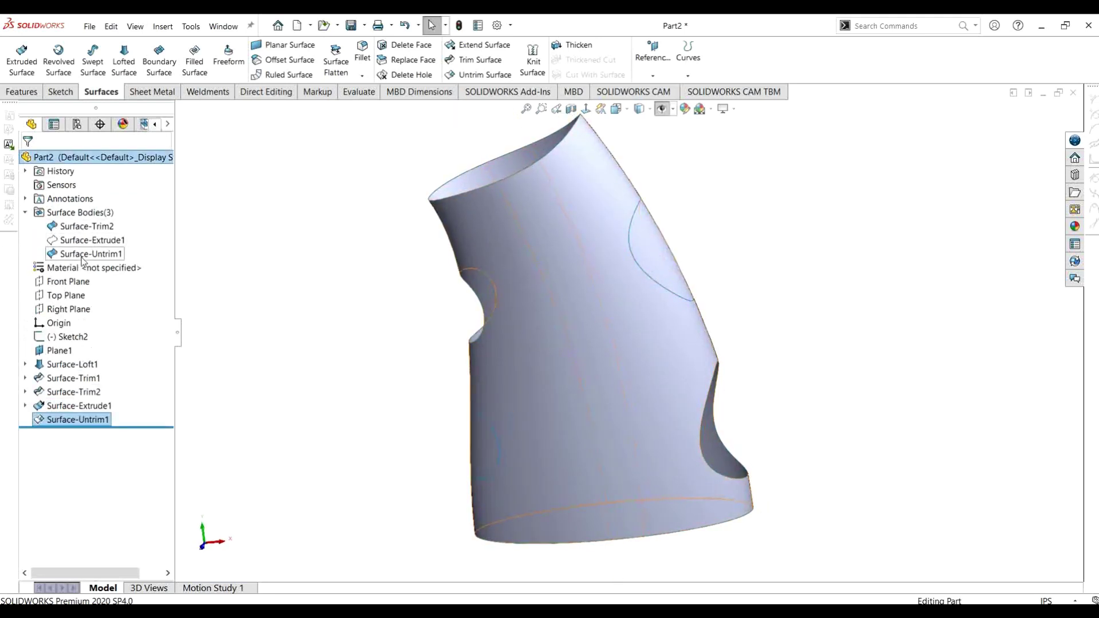
left_click(82, 257)
left_click(73, 228)
left_click(80, 214)
middle_click_drag(329, 331, 353, 321)
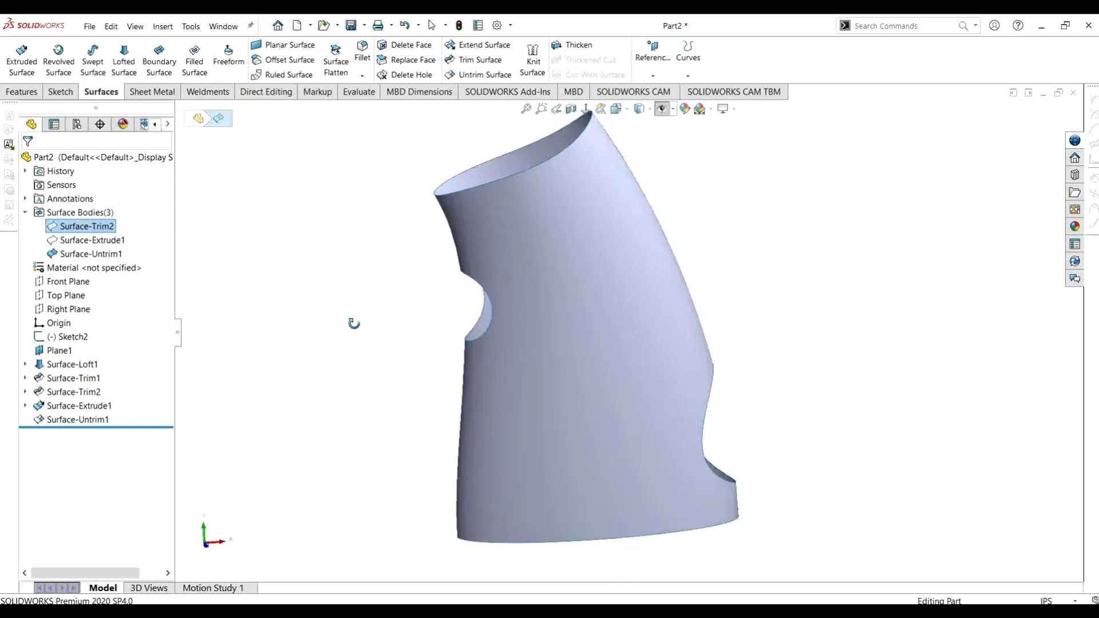
left_click(98, 255)
left_click(73, 234)
left_click(75, 228)
left_click(90, 213)
left_click(734, 256)
middle_click_drag(734, 256, 820, 273)
scroll(750, 279, "up", 3)
middle_click_drag(741, 307, 704, 321)
middle_click_drag(682, 272, 465, 385)
Switch to the course outline in WordPad and view the remaining topics in its contents list.
left_click(618, 609)
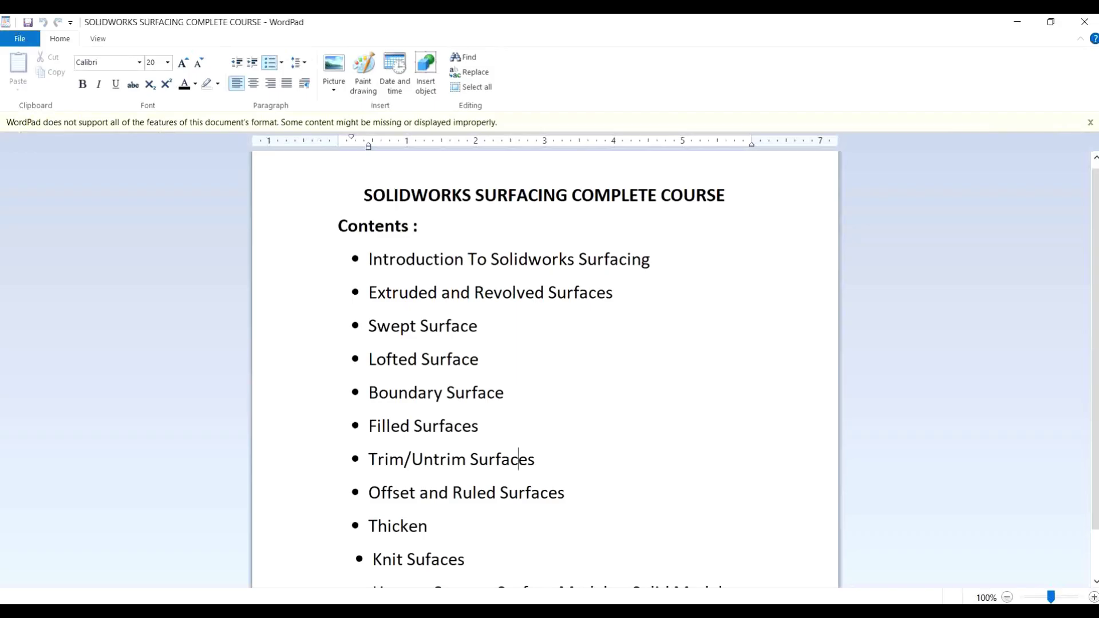
scroll(560, 434, "down", 1)
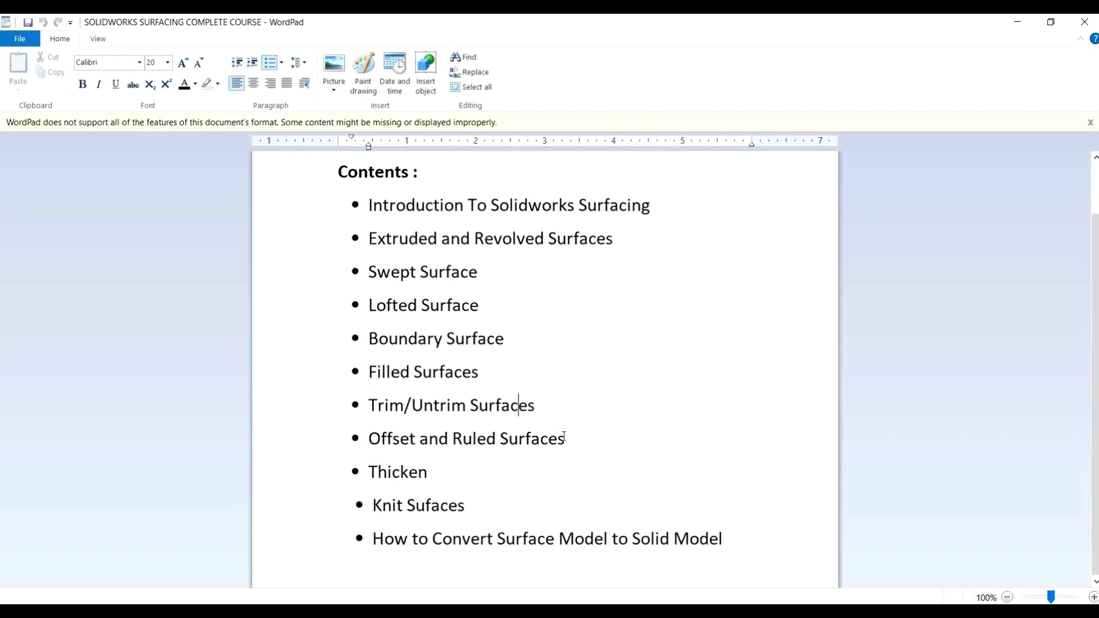